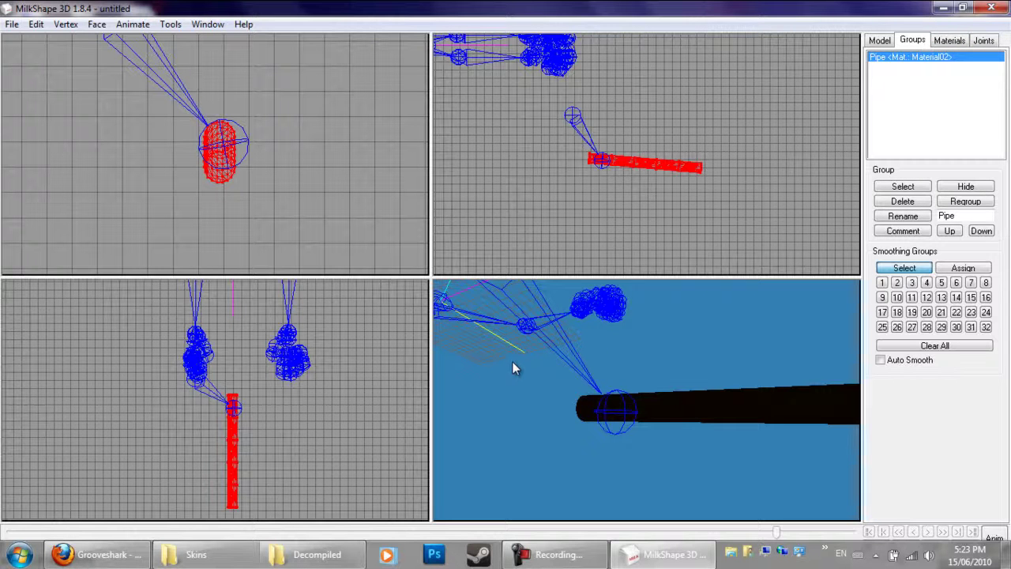
Step: Cycle the 3D view through smooth, flat, wireframe and textured display to inspect the pipe
right_click(483, 310)
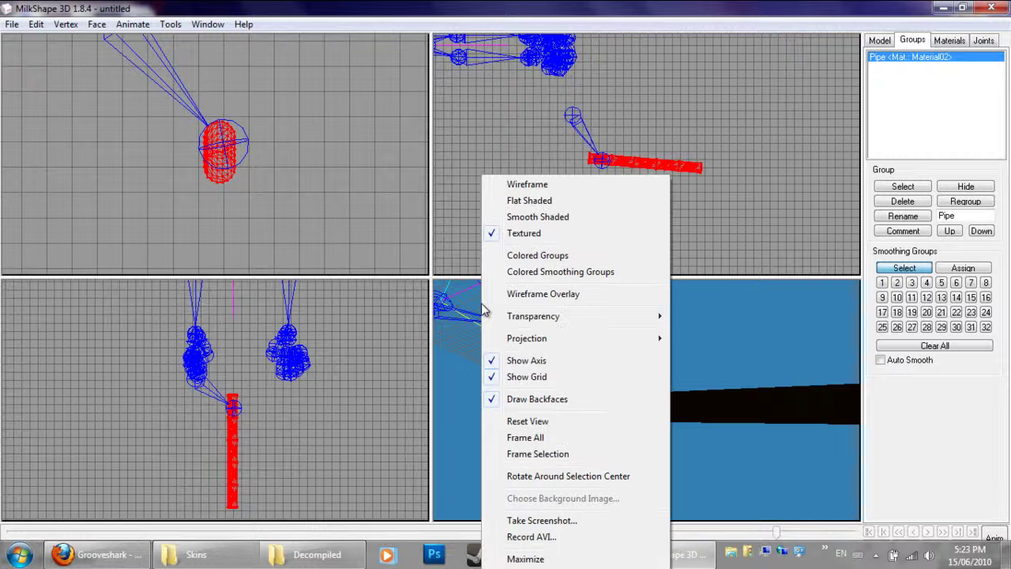
left_click(537, 217)
left_click_drag(666, 443, 697, 448)
right_click(553, 421)
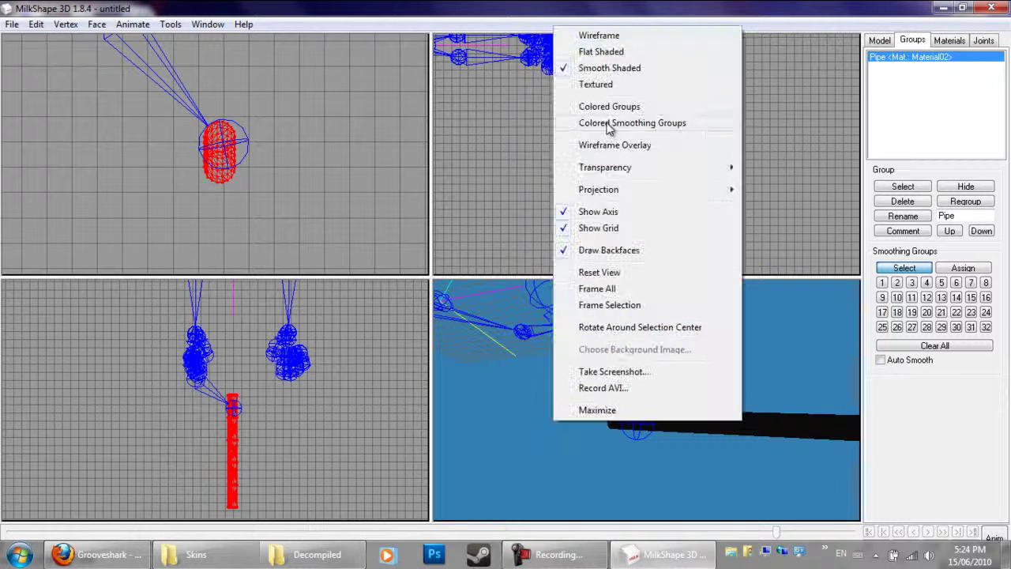
left_click(605, 52)
right_click(630, 445)
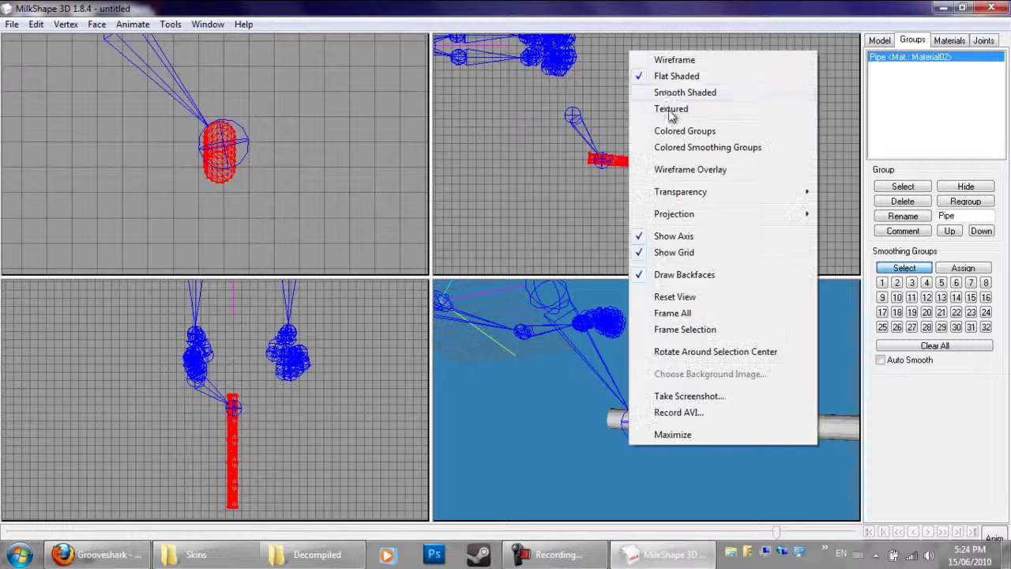
left_click(656, 60)
right_click(556, 450)
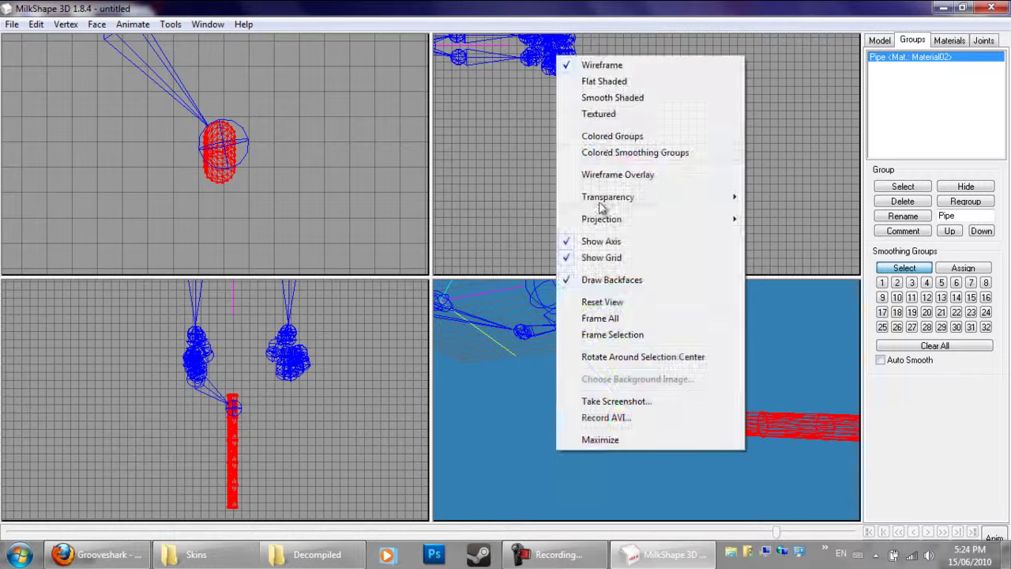
left_click(606, 115)
mouse_move(734, 460)
left_mouse_down()
mouse_move(691, 454)
mouse_move(766, 470)
mouse_move(729, 465)
mouse_move(731, 440)
mouse_move(733, 460)
left_mouse_up()
scroll(720, 467, "up", 10)
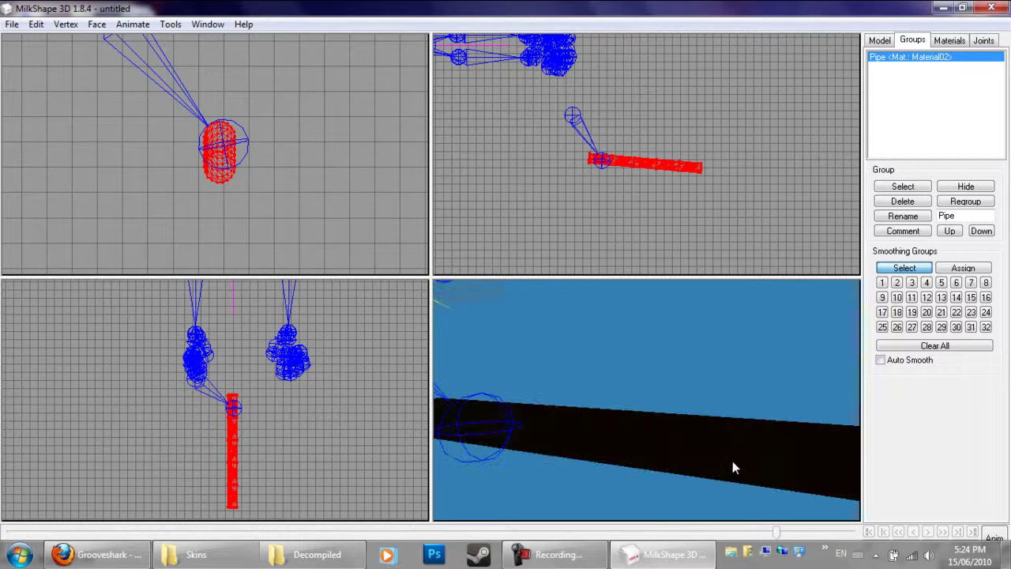
scroll(732, 460, "down", 5)
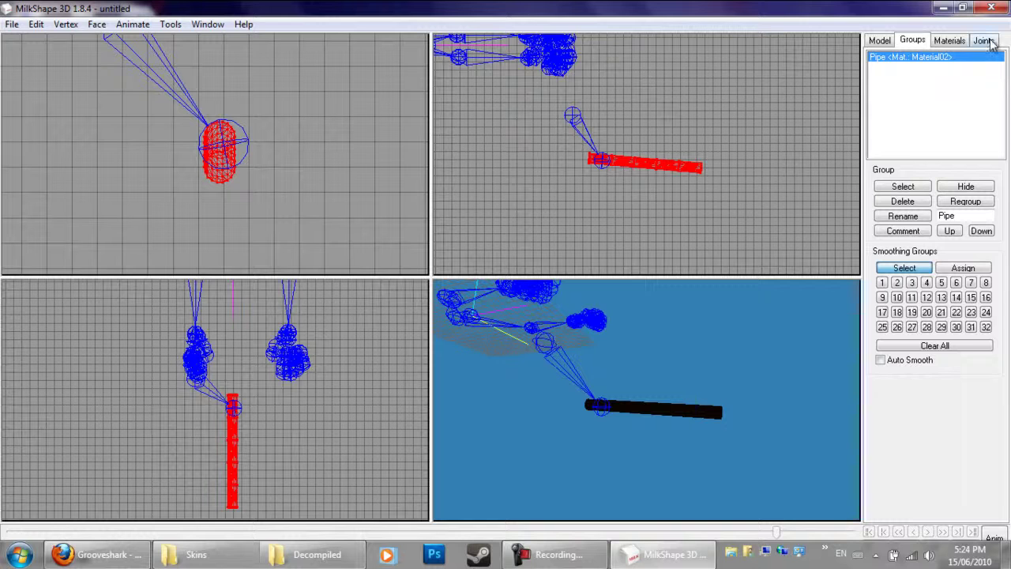
Step: Assign the pipe's vertices to the v_weapon.Knife_Handle joint and select them to verify
left_click(983, 40)
left_click_drag(1000, 142, 998, 71)
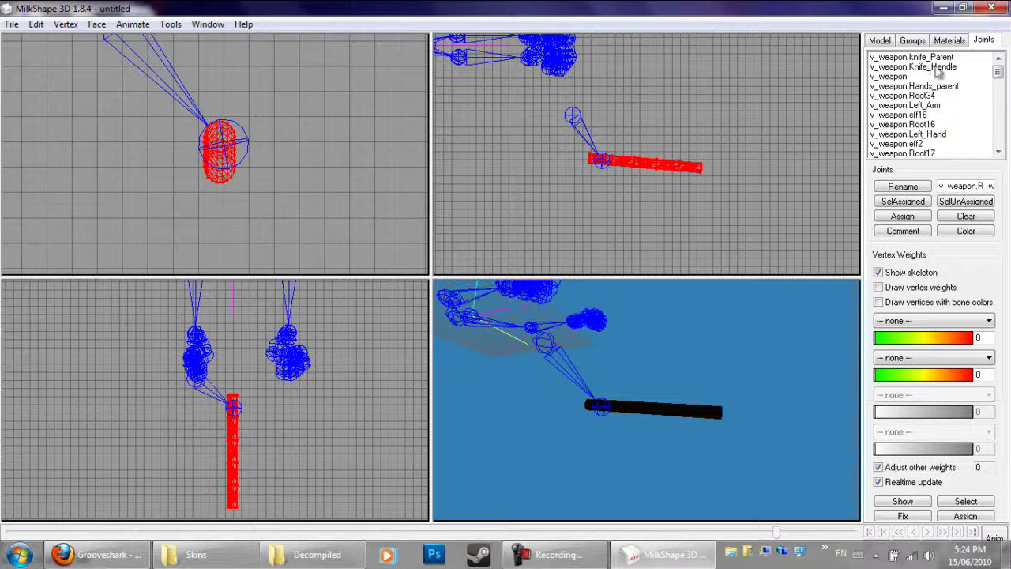
left_click(938, 67)
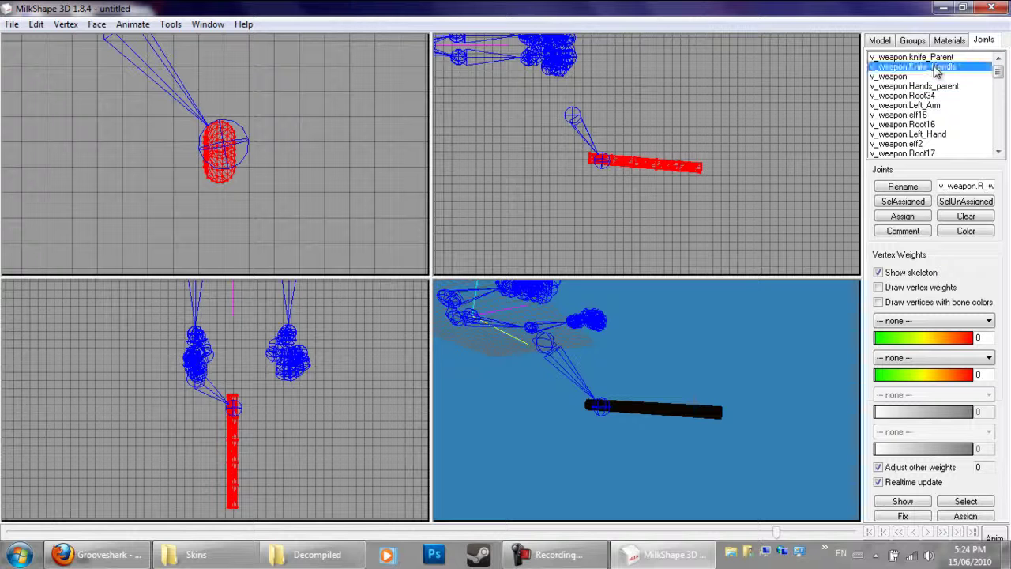
left_click(903, 216)
left_click(903, 202)
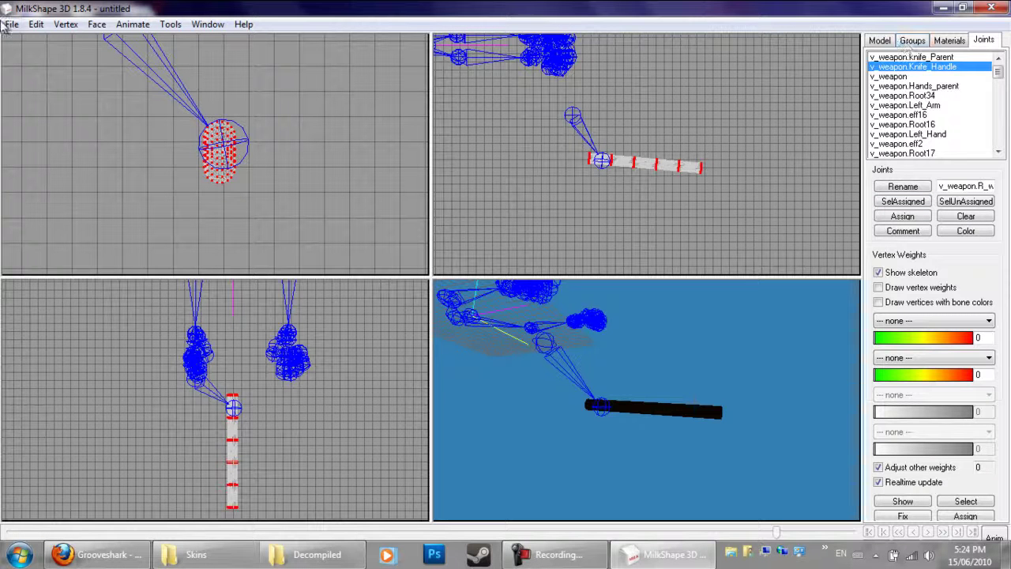
Step: Rename Material02 to pipe and assign it to the Pipe group's faces
left_click(948, 40)
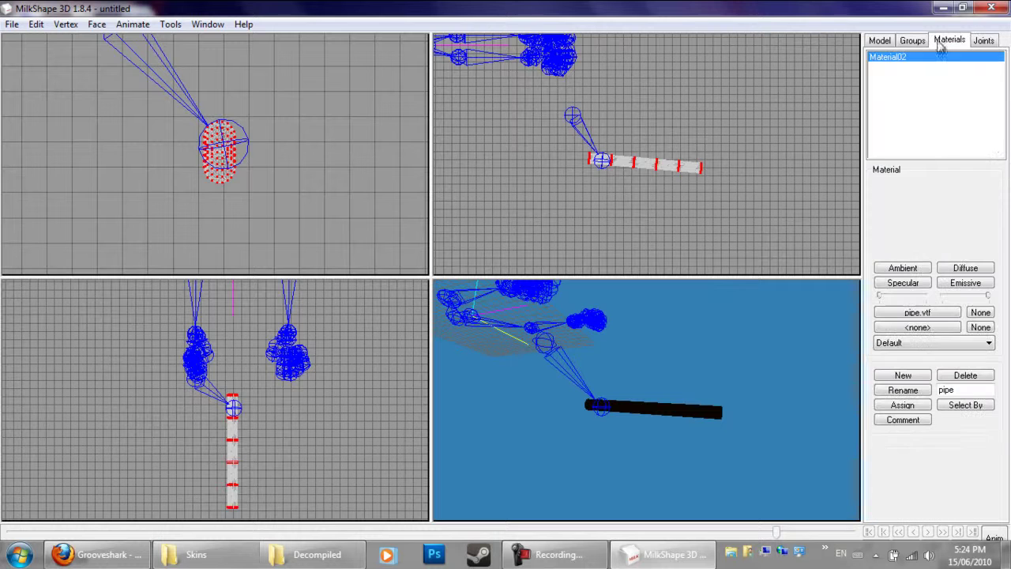
left_click(903, 405)
left_click(912, 41)
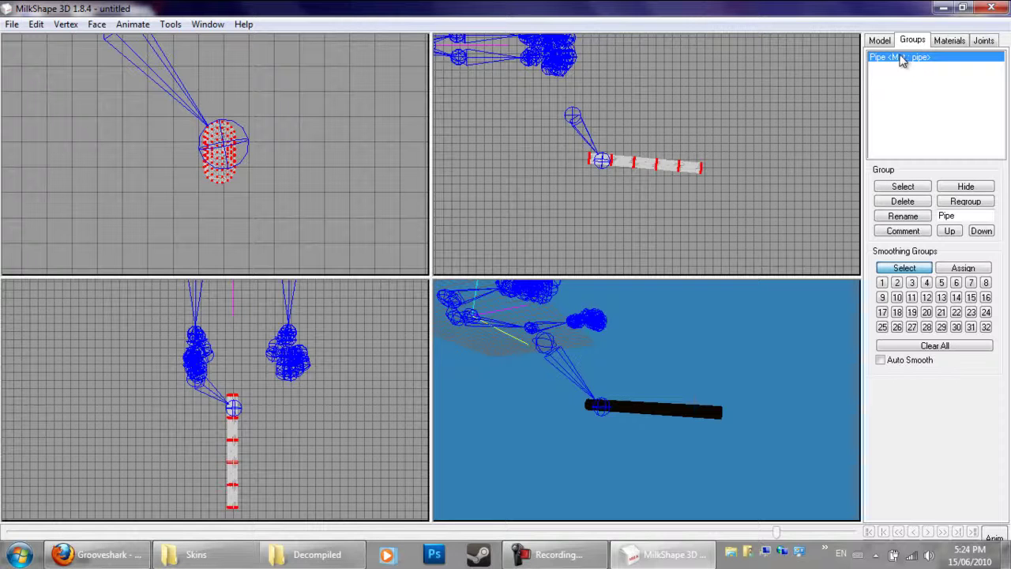
double_click(898, 62)
left_click(946, 41)
left_click(901, 406)
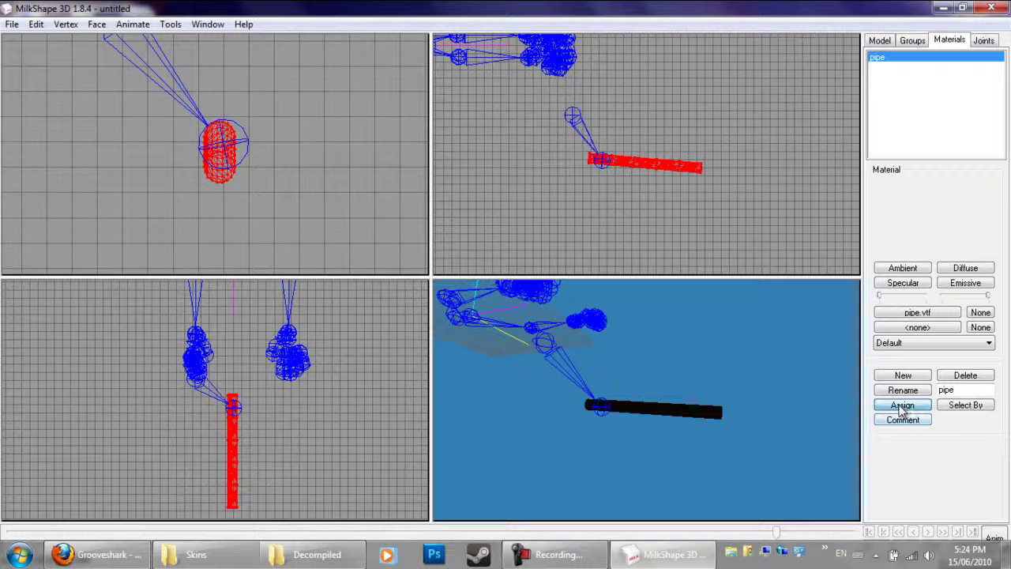
left_click(913, 40)
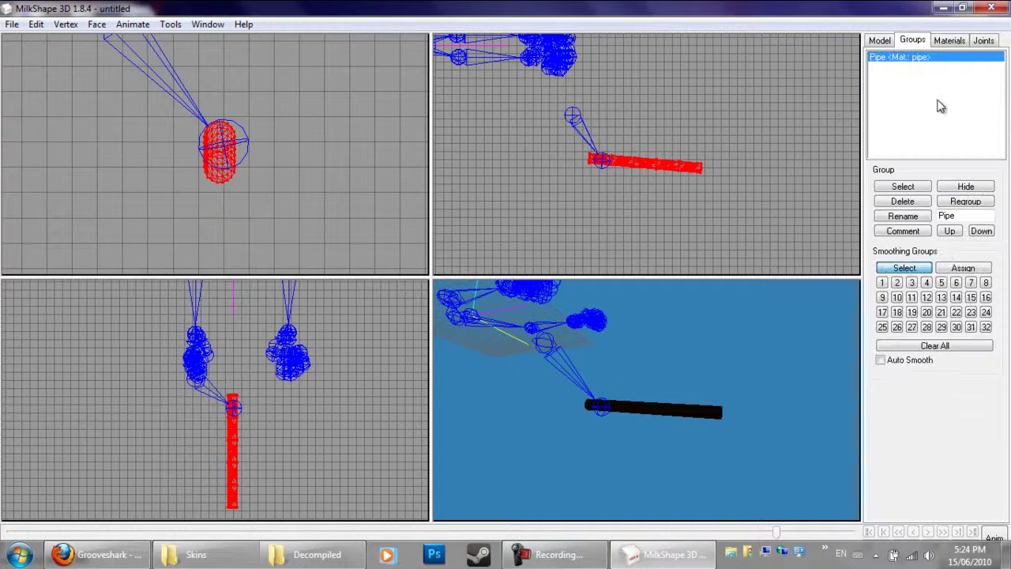
left_click(11, 24)
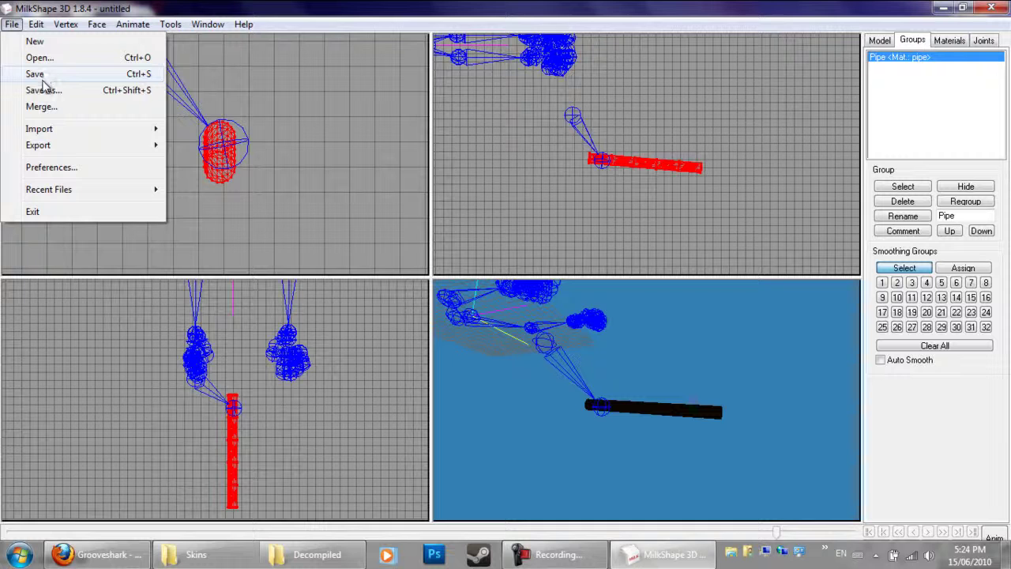
Step: Export over knife_t_reference.smd as a Half-Life reference SMD with HL2 vertex weights
mouse_move(23, 146)
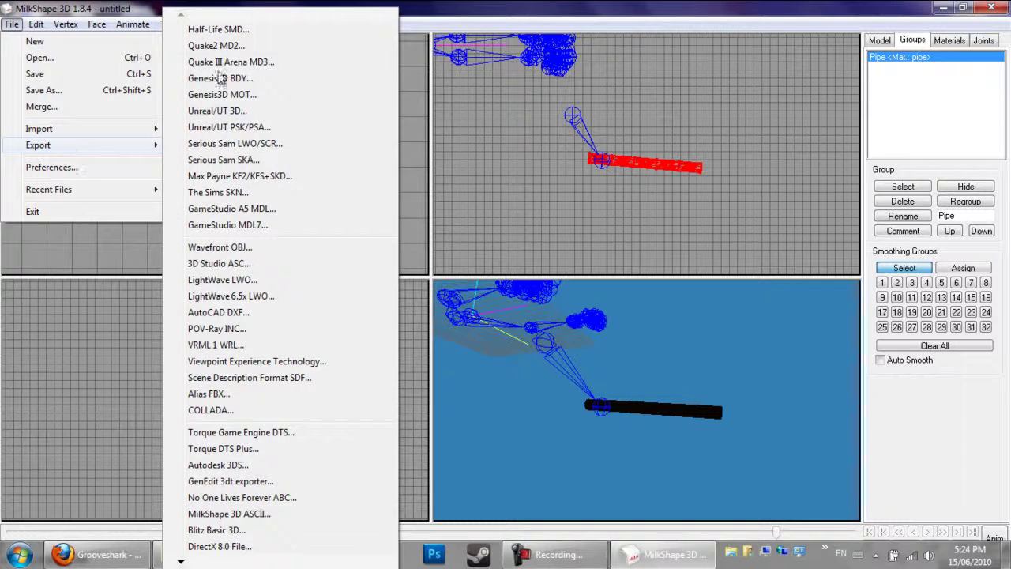
left_click(212, 30)
left_click(182, 180)
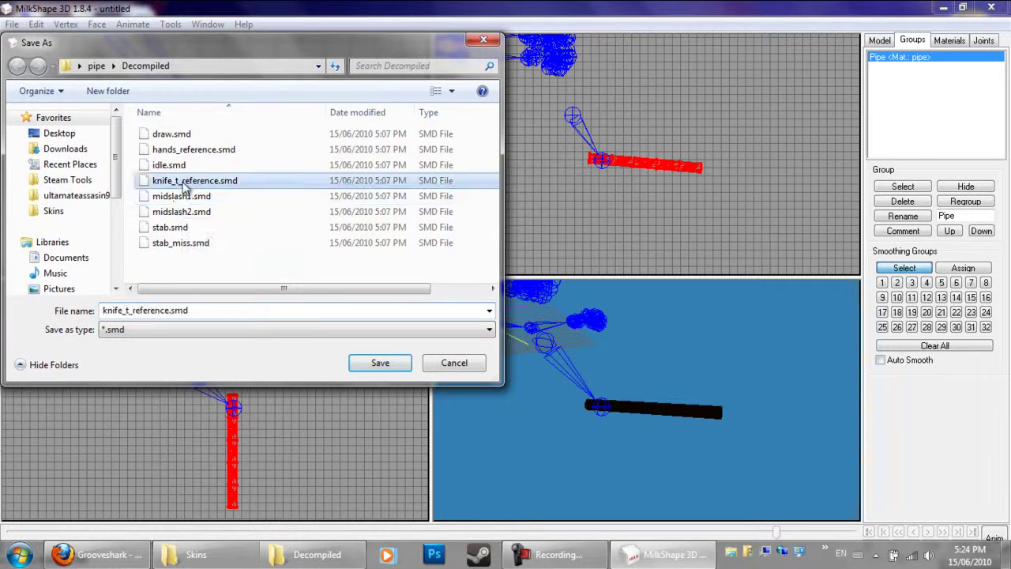
left_click(380, 365)
left_click(546, 298)
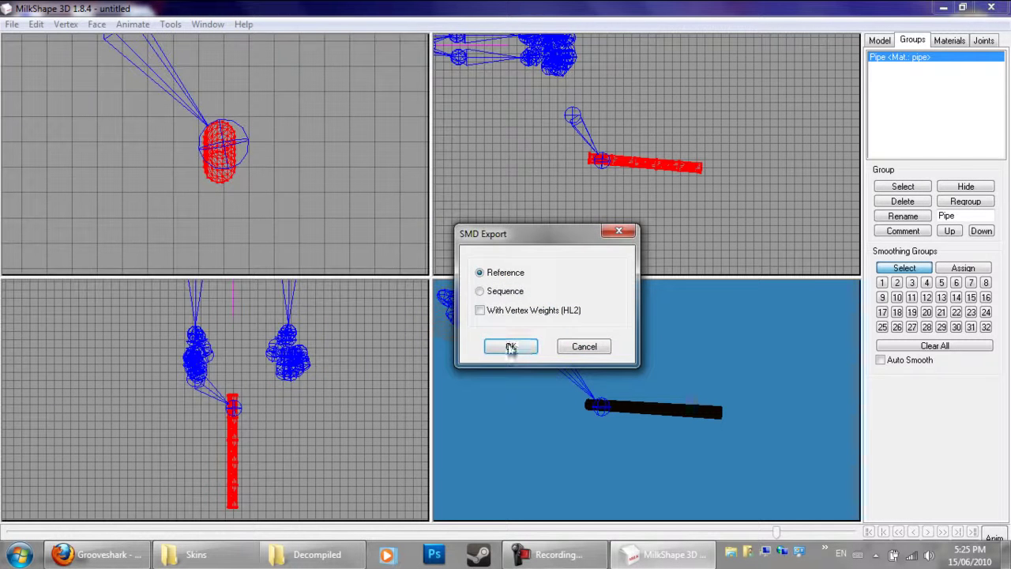
left_click(480, 310)
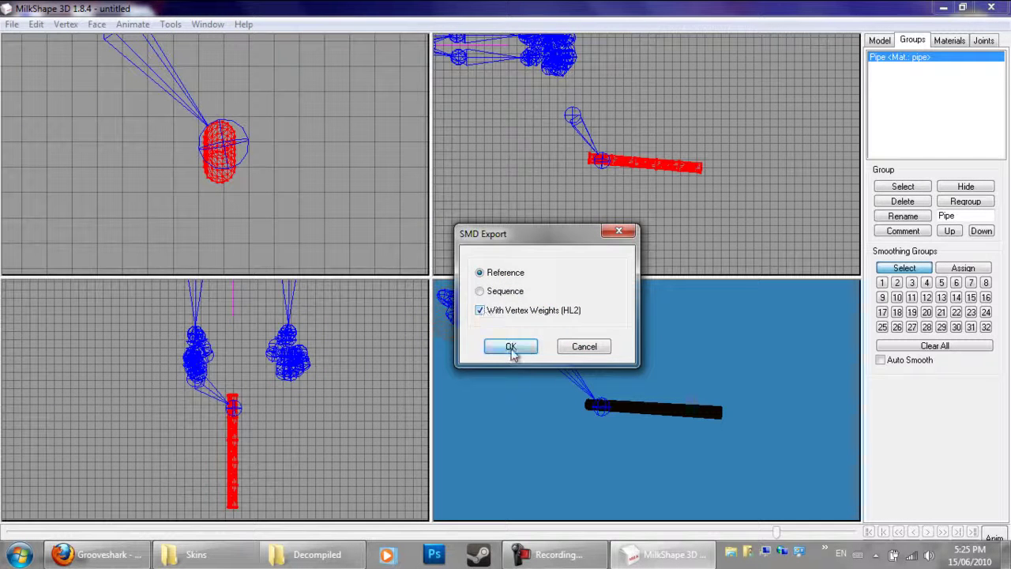
left_click(511, 347)
Step: Import the draw.smd animation as a Half-Life SMD, appending it to the current one
left_click(12, 23)
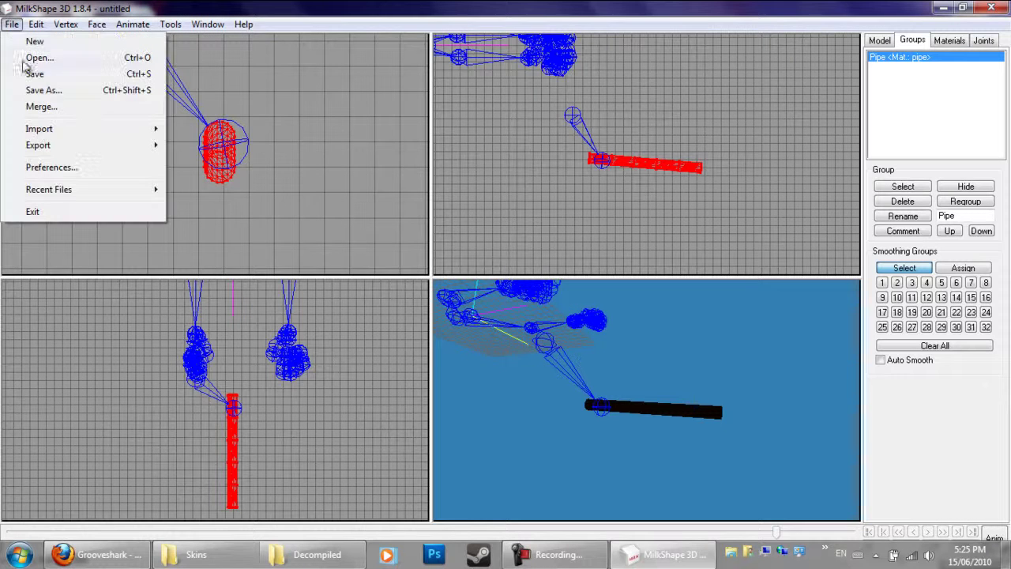
mouse_move(71, 130)
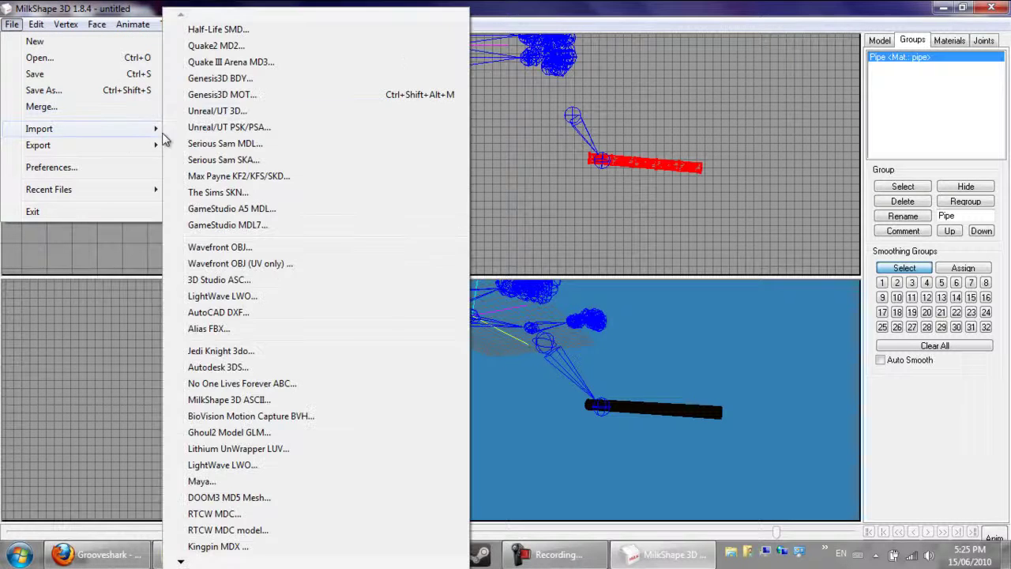
left_click(219, 30)
double_click(150, 132)
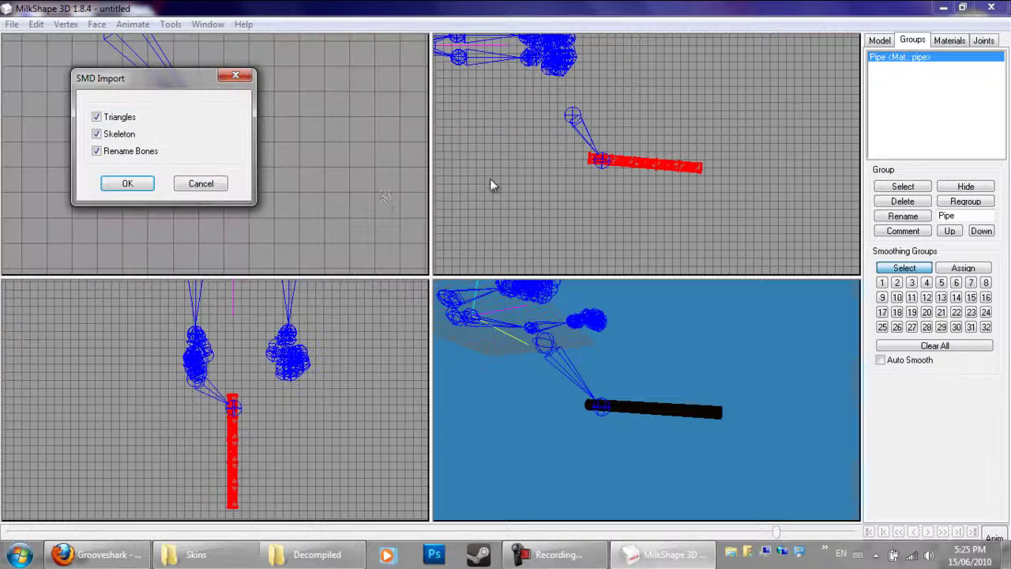
left_click(150, 185)
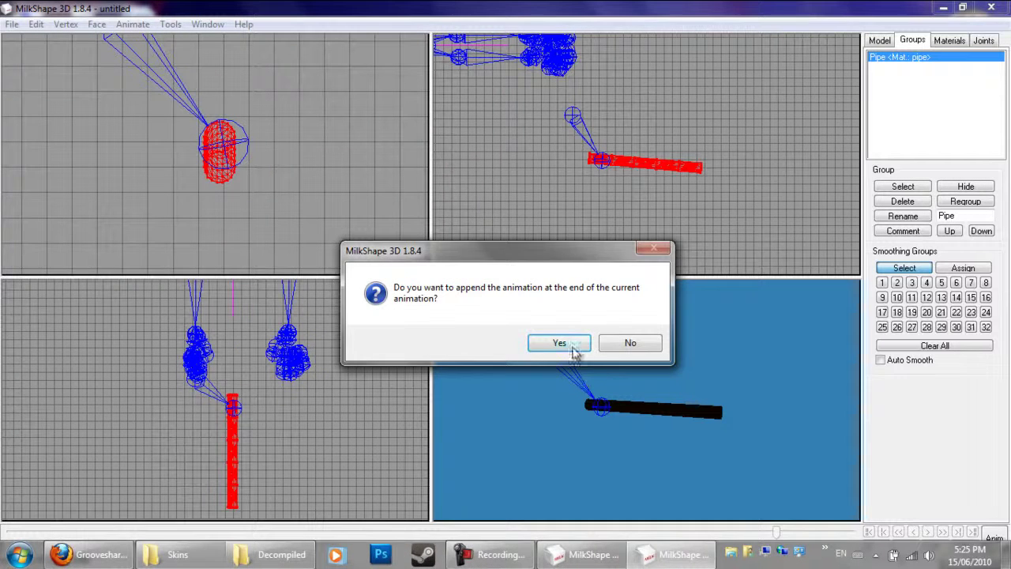
left_click(572, 347)
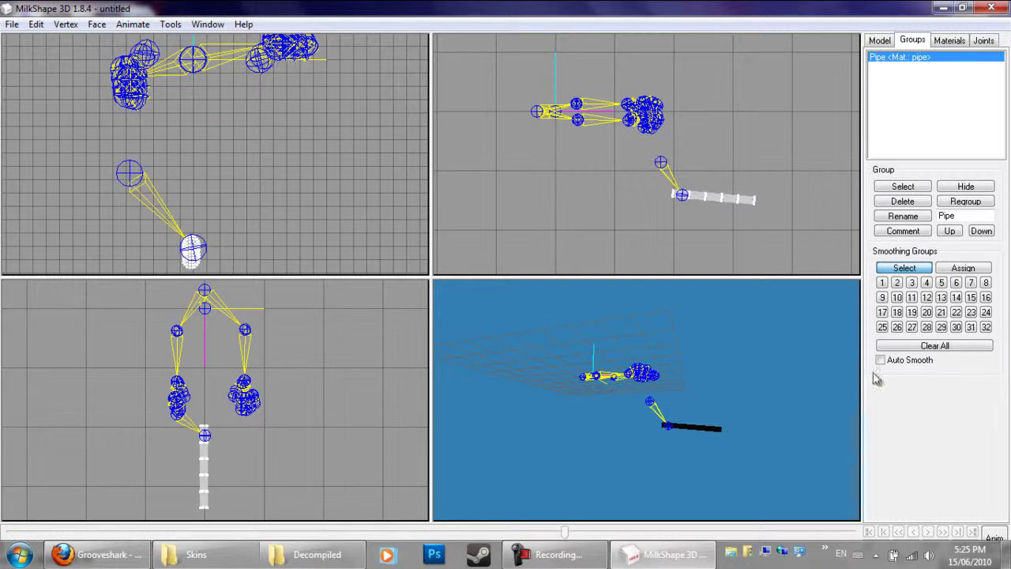
Step: Preview the animated pipe in animation mode from several angles, then close MilkShape
left_click(993, 536)
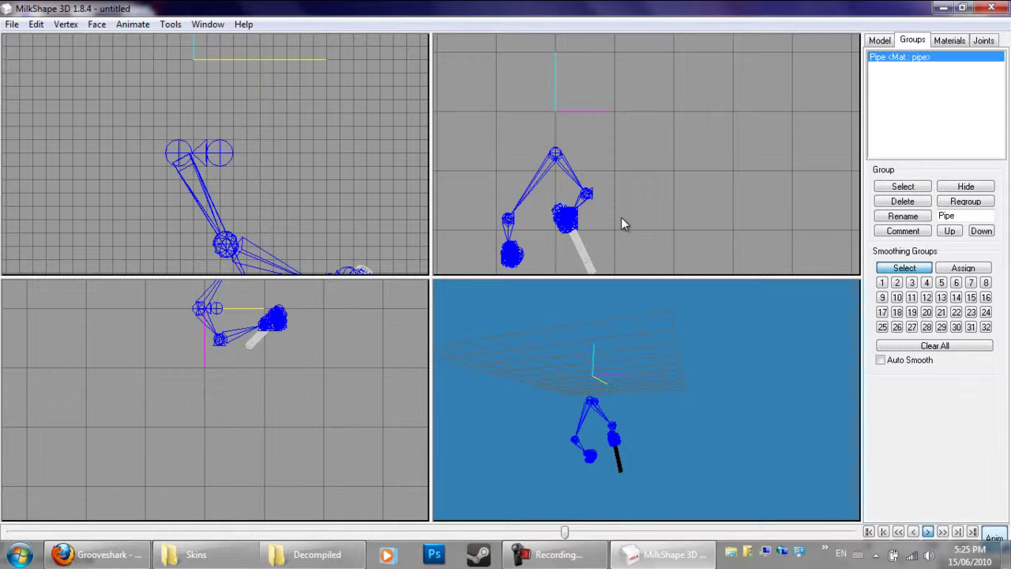
right_click_drag(621, 218, 636, 162)
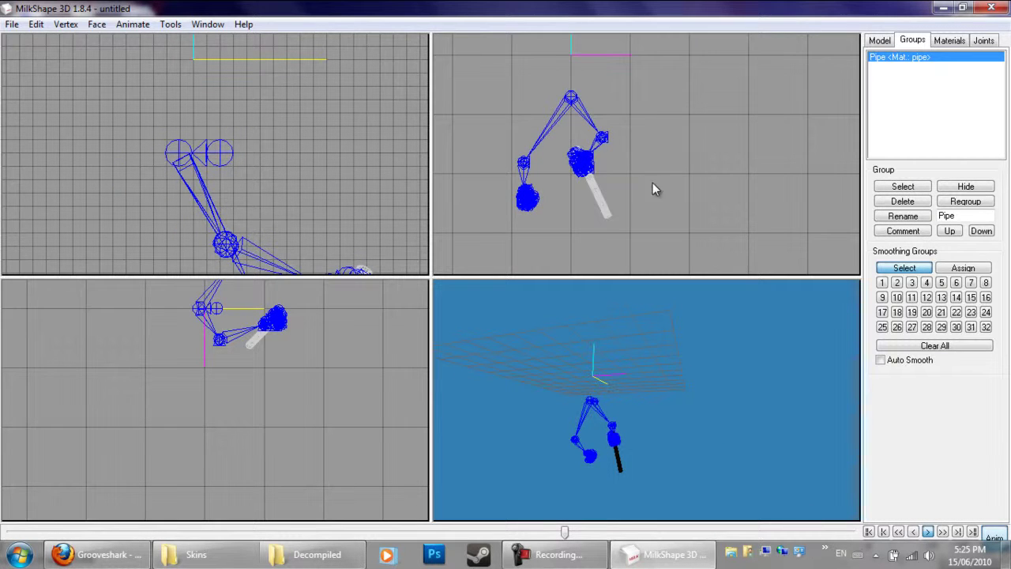
left_click(927, 297)
left_click_drag(696, 433, 513, 415)
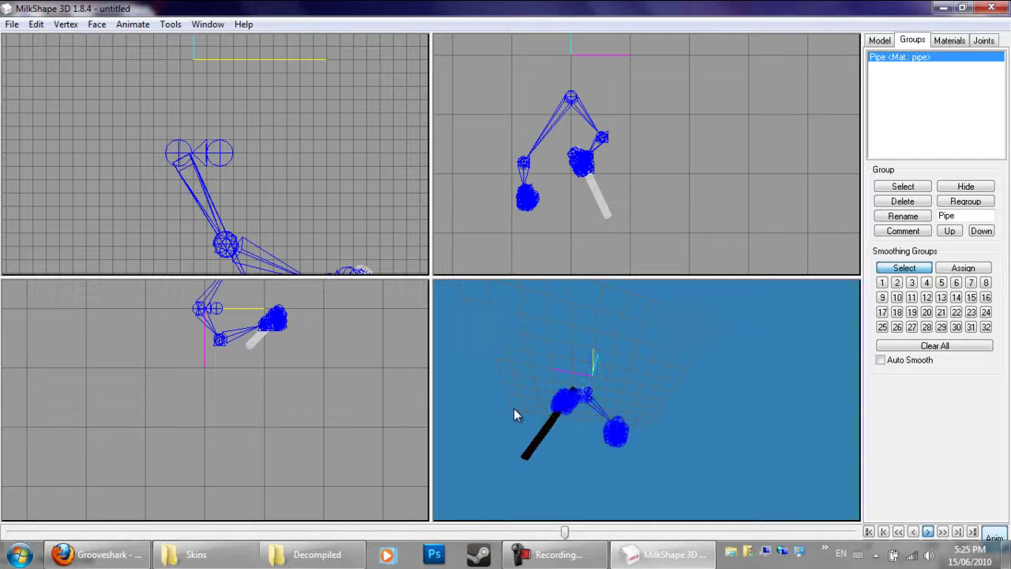
left_click_drag(584, 416, 648, 445)
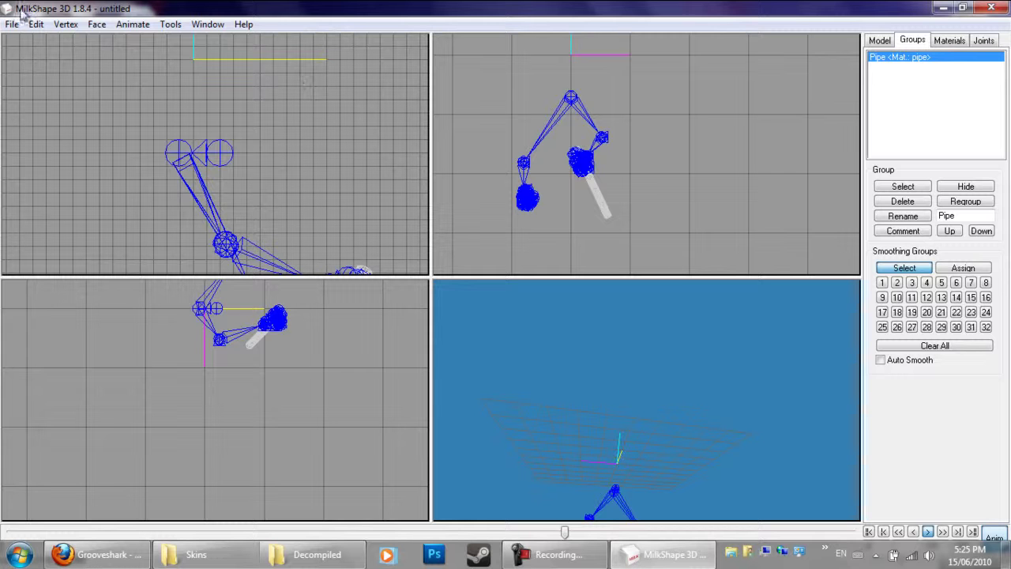
left_click(992, 8)
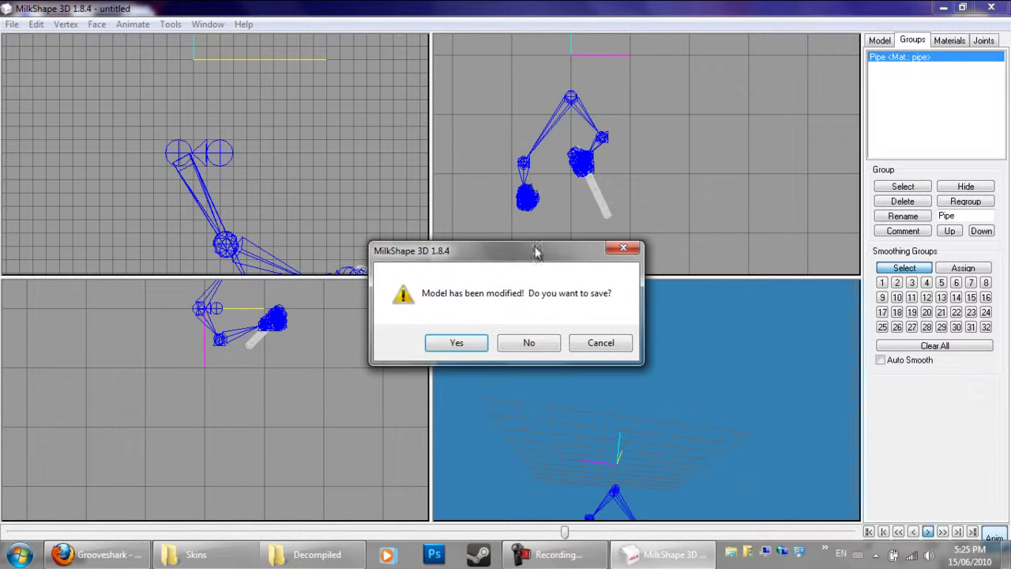
Step: Quit MilkShape without saving and select the mdldecompiler QC file in the Decompiled folder
left_click(540, 347)
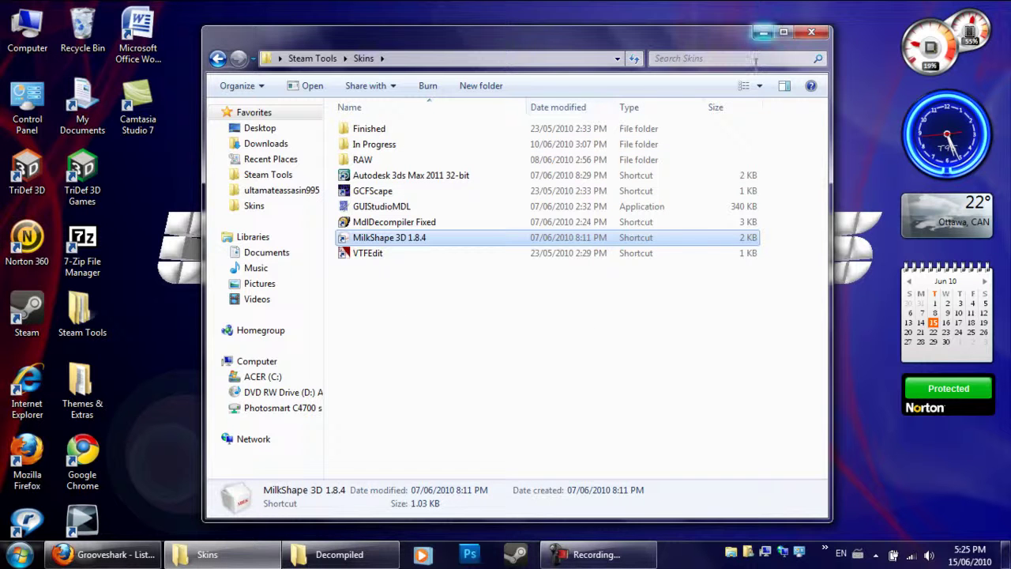
left_click(594, 555)
left_click(580, 555)
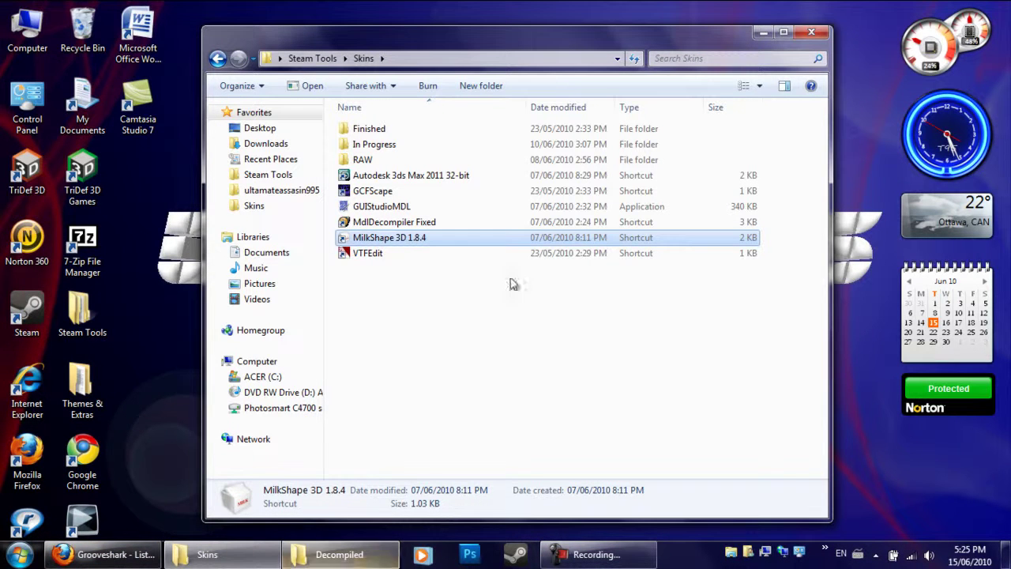
left_click(763, 35)
mouse_move(340, 554)
left_click(303, 472)
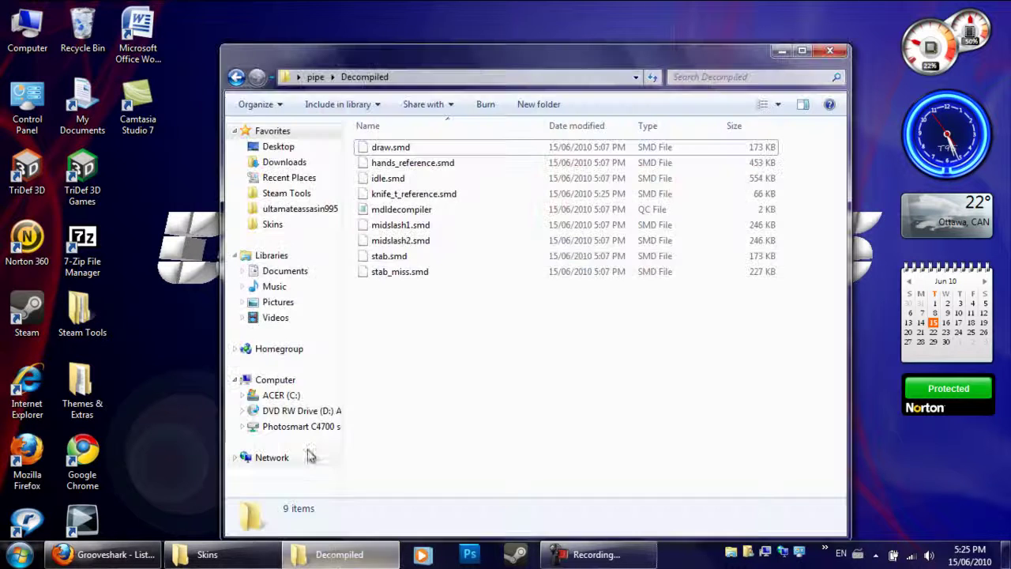
left_click(422, 210)
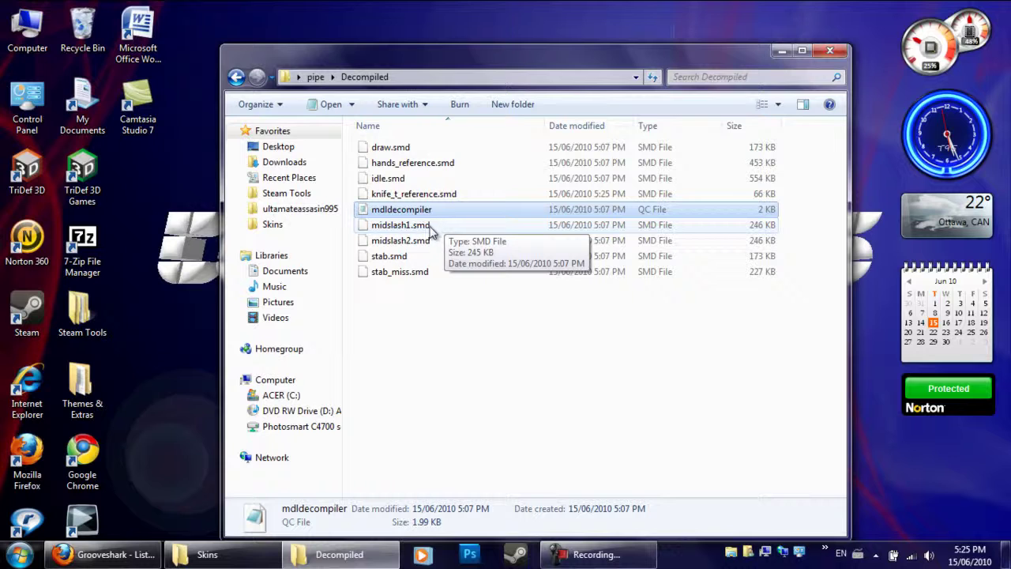
Step: Open mdldecompiler in Notepad and change knife_t to pipe in the $cdmaterials path and material comment
double_click(407, 210)
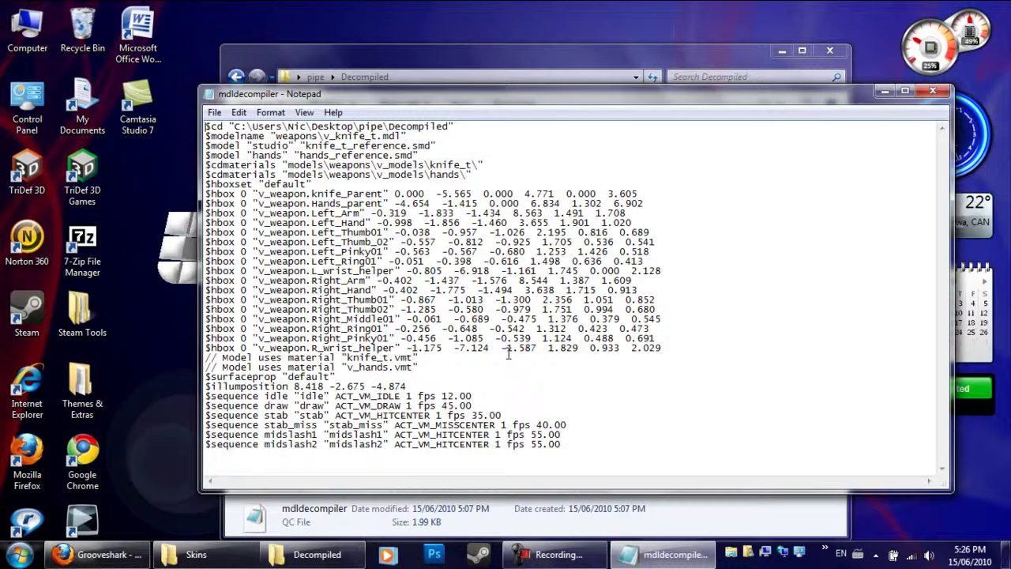
left_click_drag(610, 470, 207, 125)
left_click(387, 225)
left_click_drag(207, 165, 454, 166)
left_click(432, 169)
type("pip")
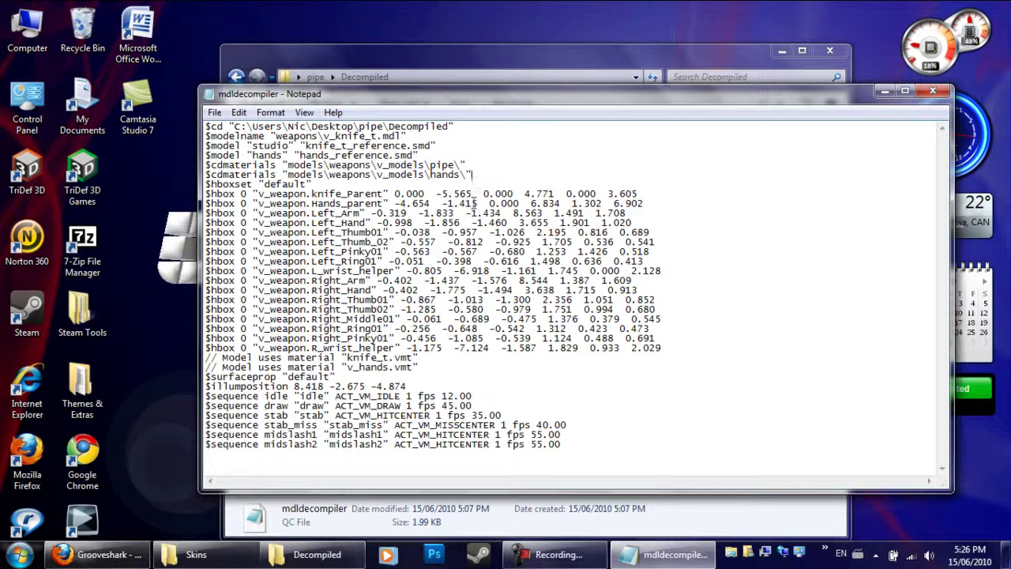
key("Down")
key("End")
left_click_drag(357, 360, 373, 360)
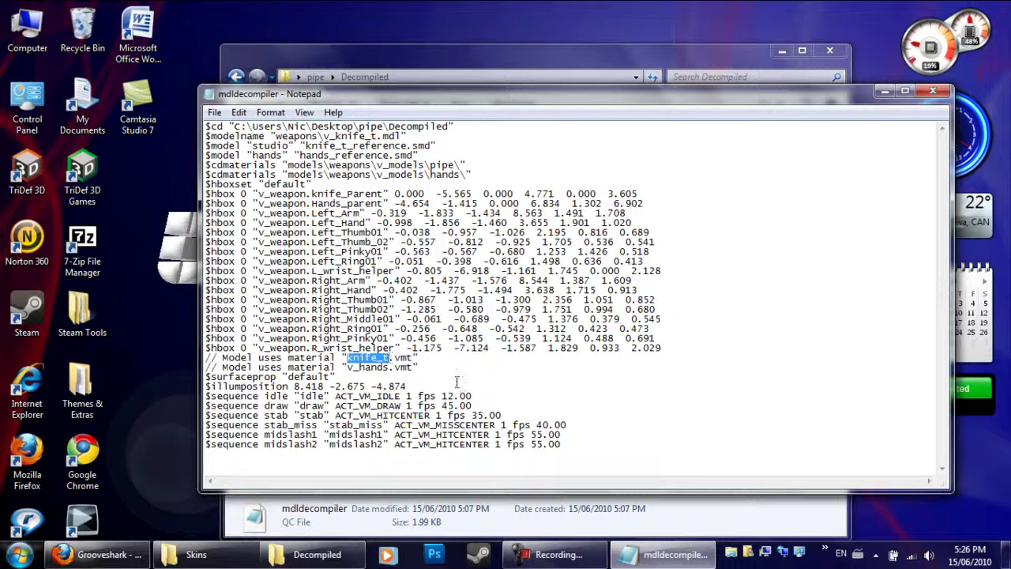
type("pip")
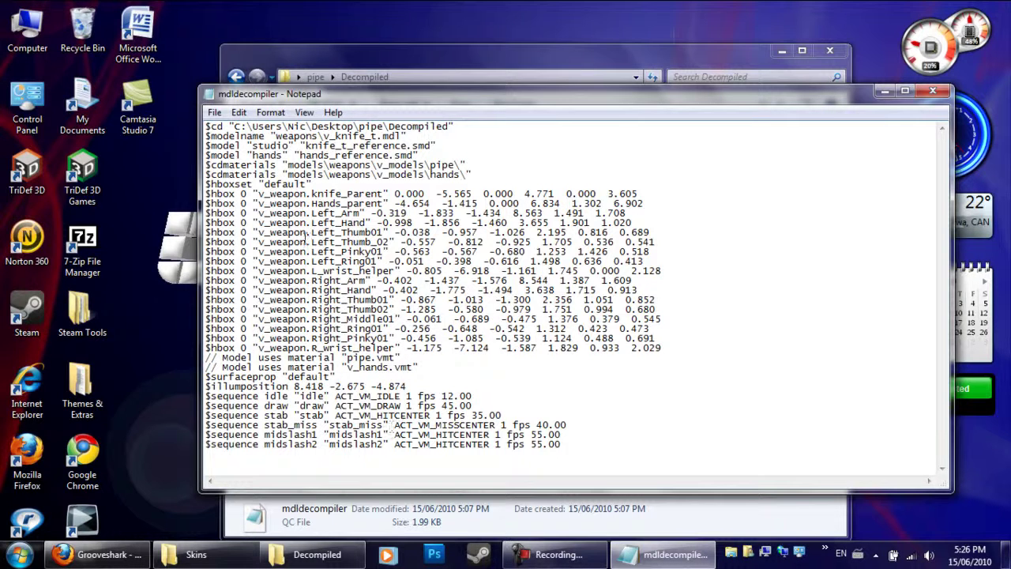
left_click(238, 112)
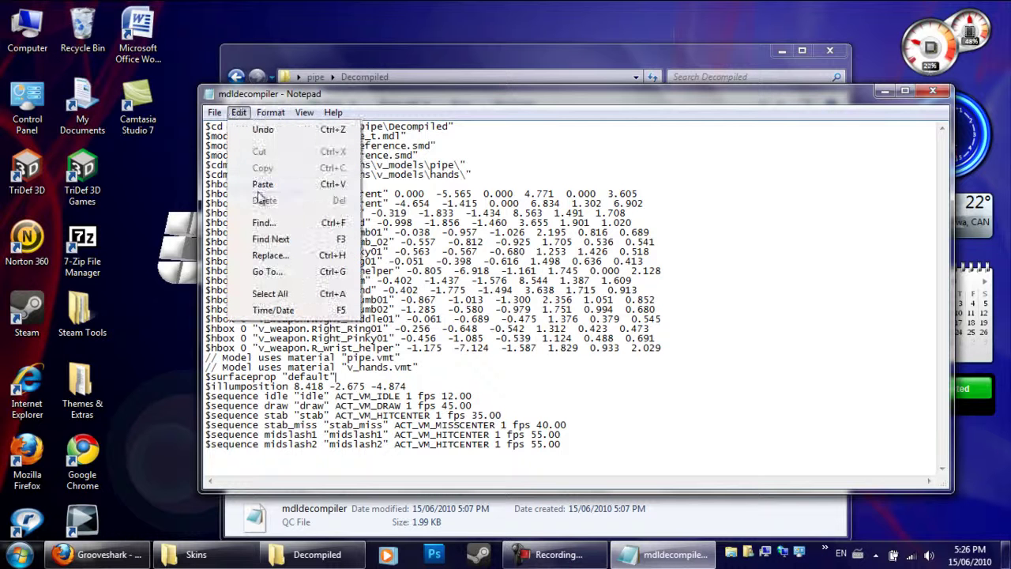
Step: Save the QC file after briefly opening and closing Find and Replace
left_click(270, 255)
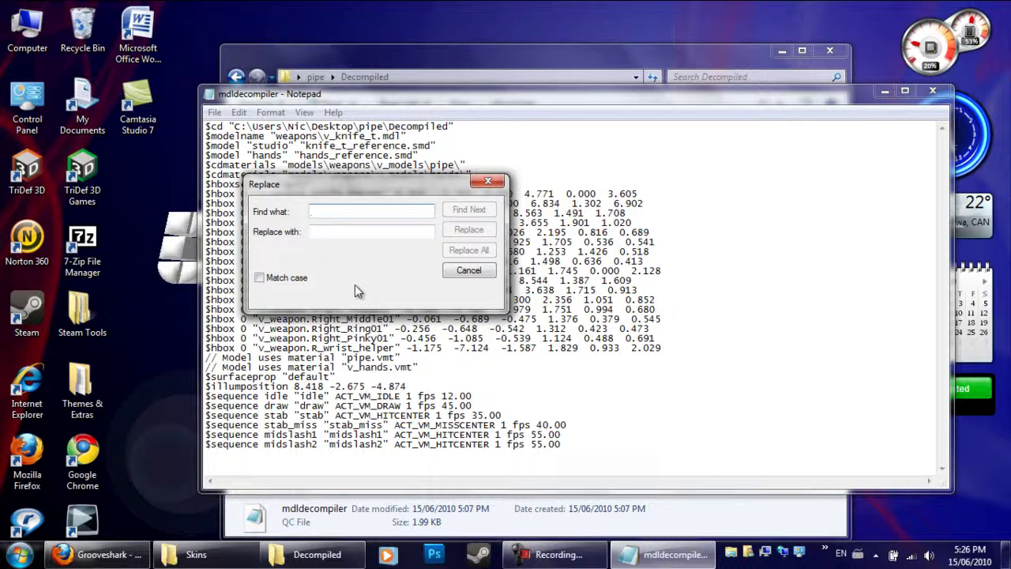
left_click(488, 182)
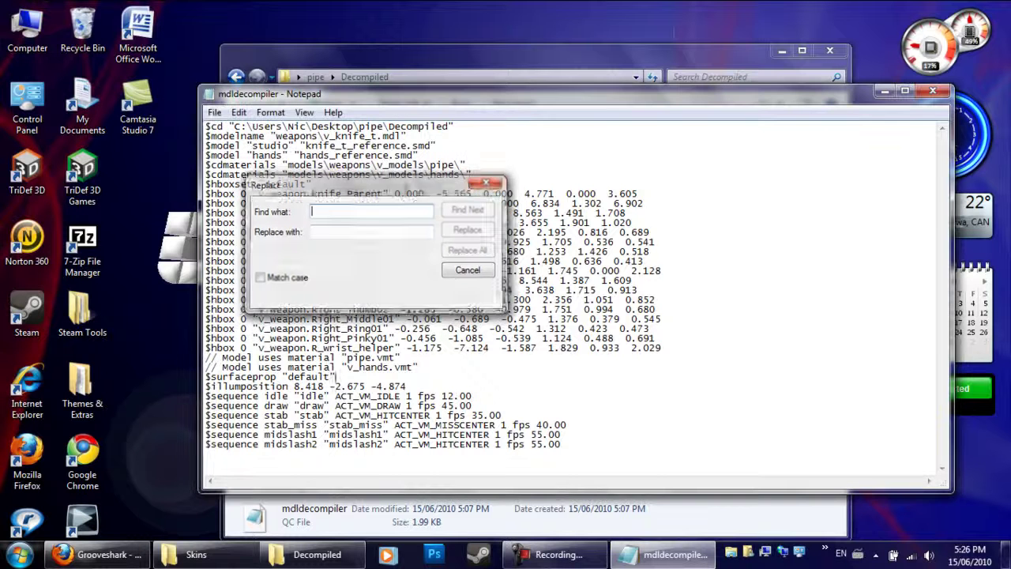
left_click(214, 112)
left_click(241, 164)
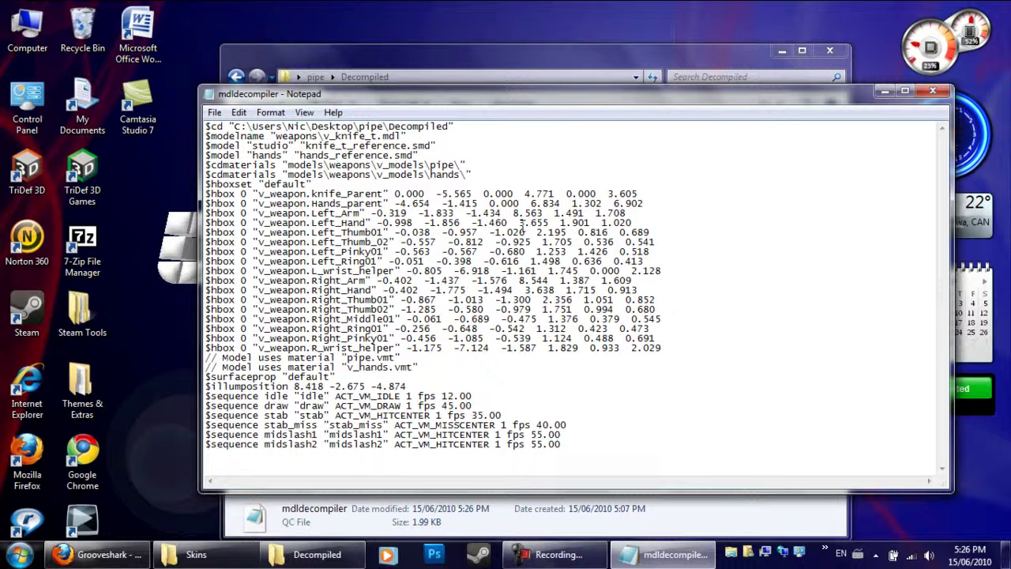
Step: Replace every fps with 'snap rotate -90 fps', save the QC and close Notepad
left_click(238, 112)
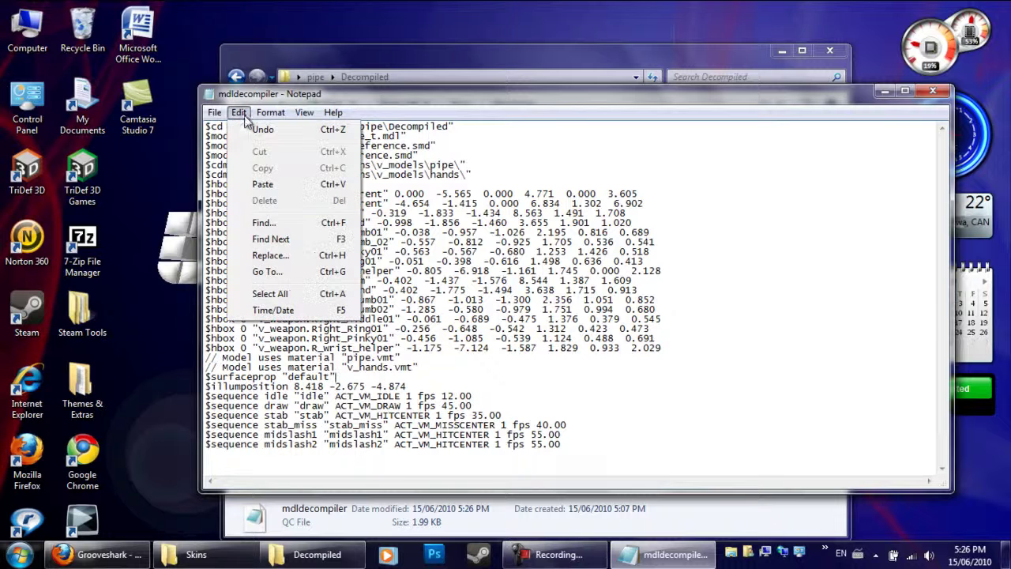
left_click(269, 256)
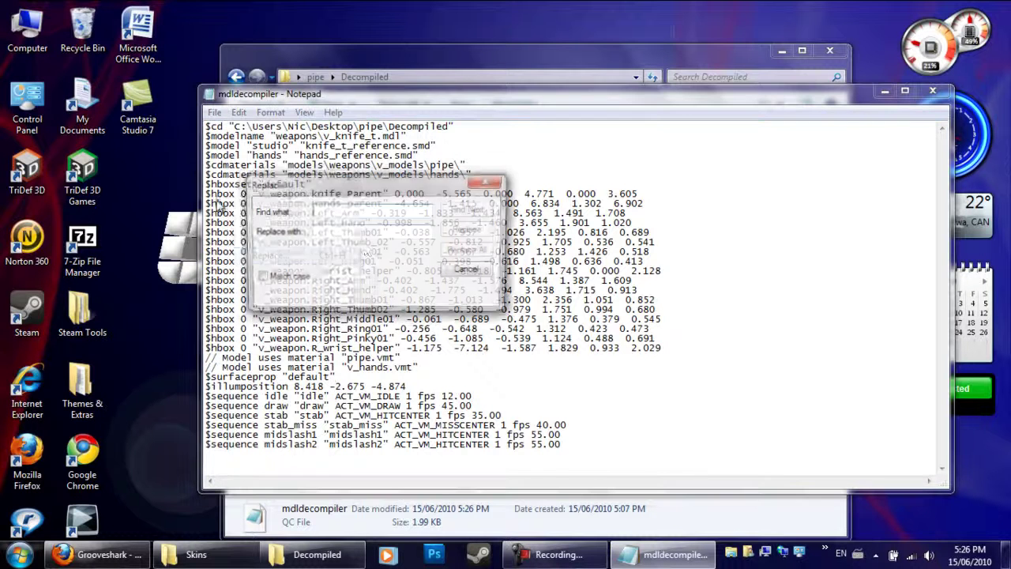
type("fps")
left_click(322, 231)
type("smoo")
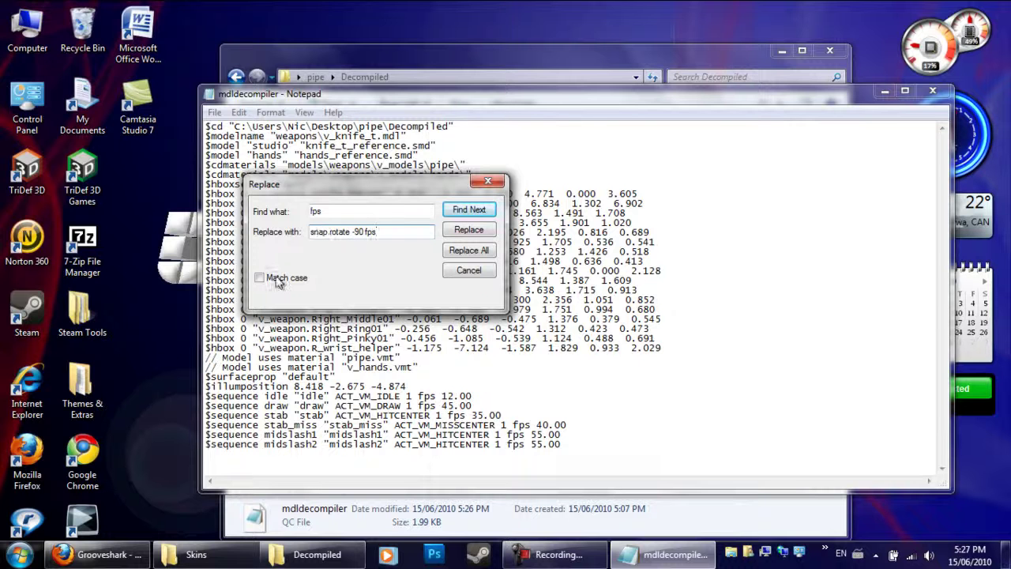
left_click(476, 255)
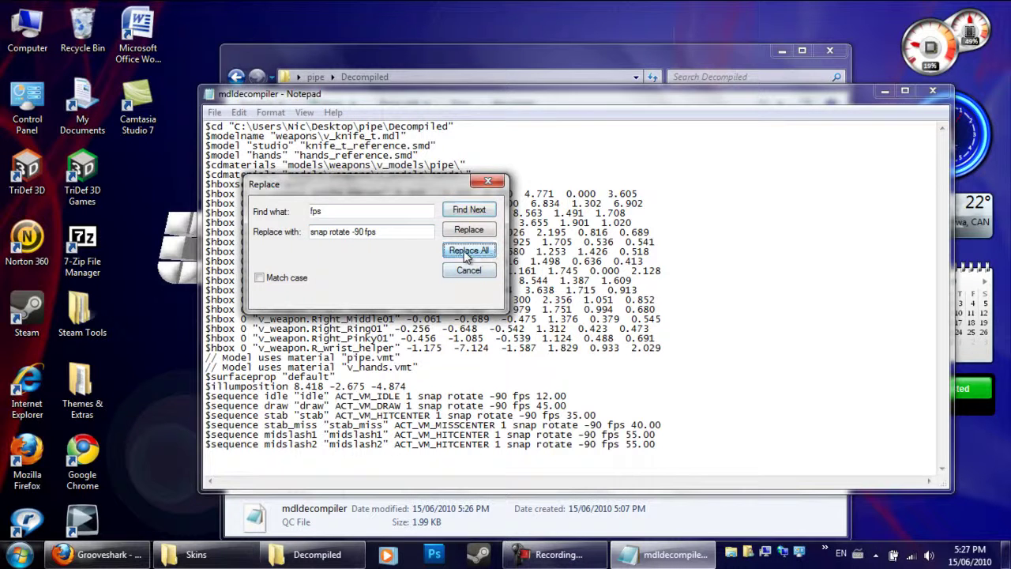
left_click(487, 181)
left_click(214, 112)
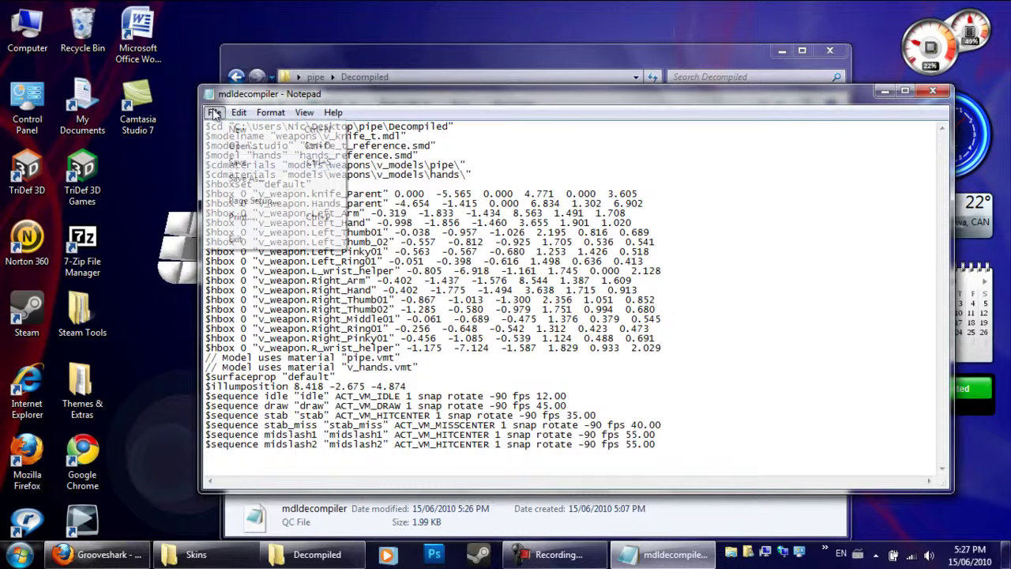
left_click(233, 162)
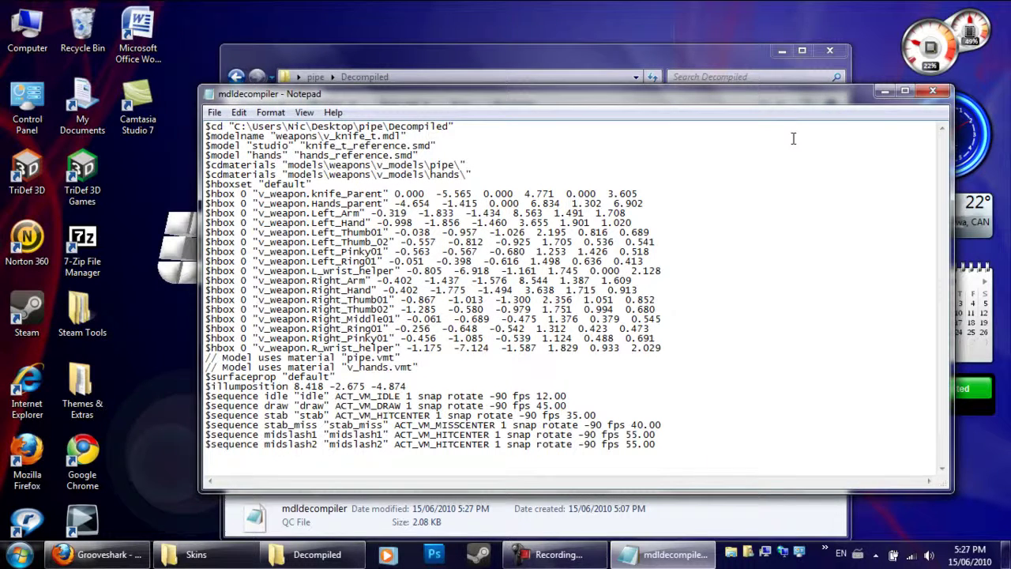
left_click(932, 92)
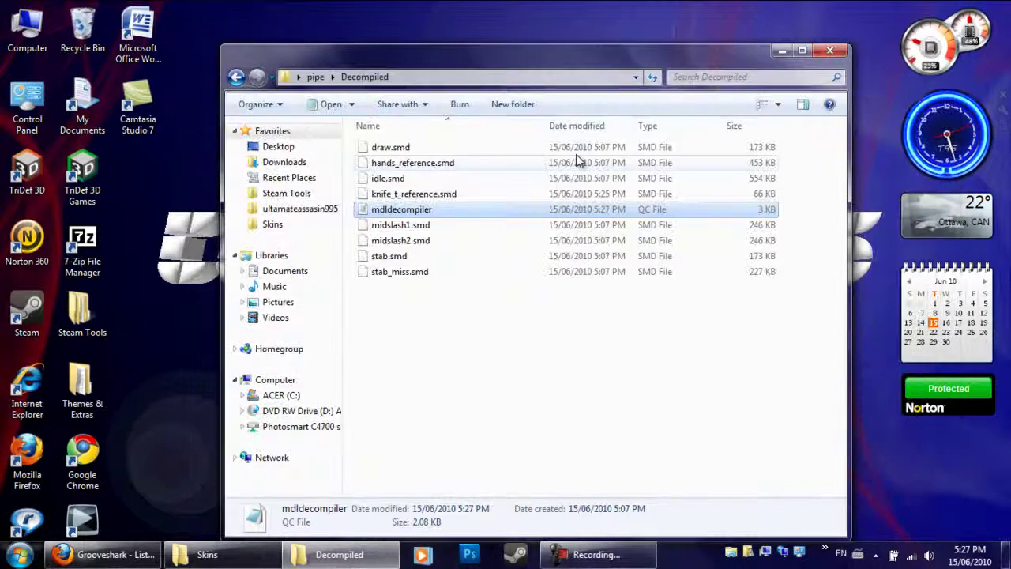
Step: Go from the Decompiled folder back up to pipe and open its UV folder
left_click(760, 77)
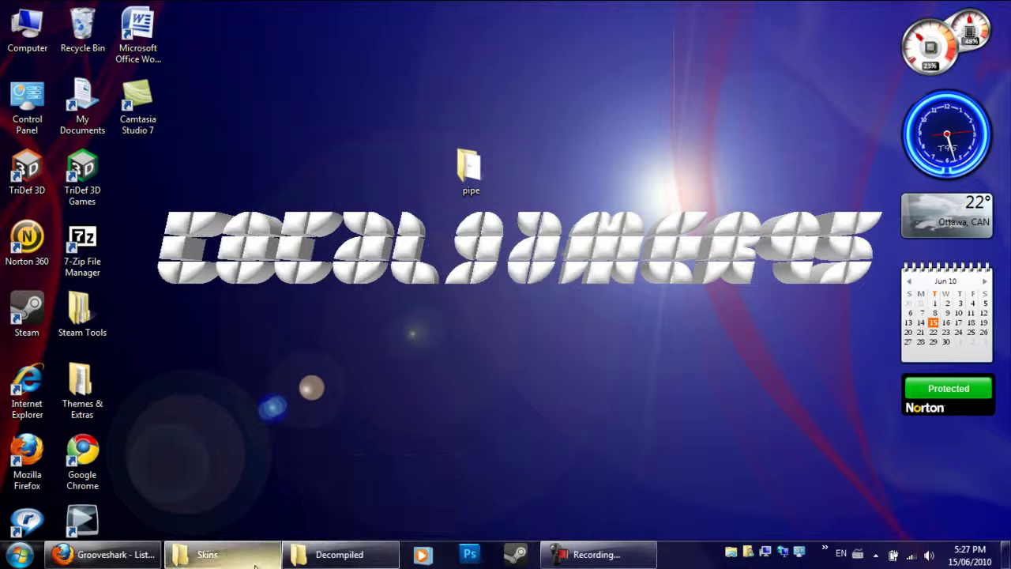
left_click(326, 553)
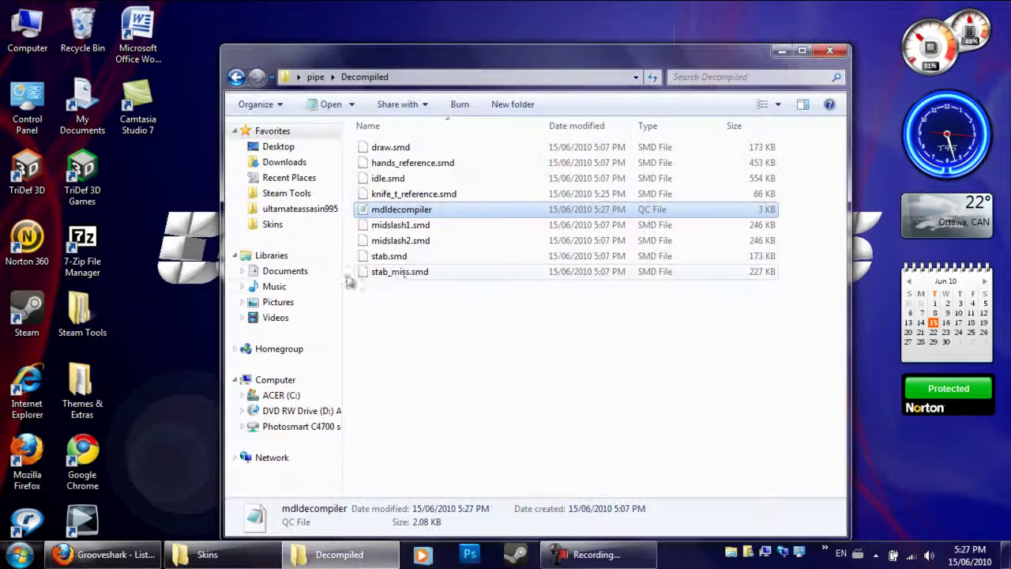
left_click(236, 77)
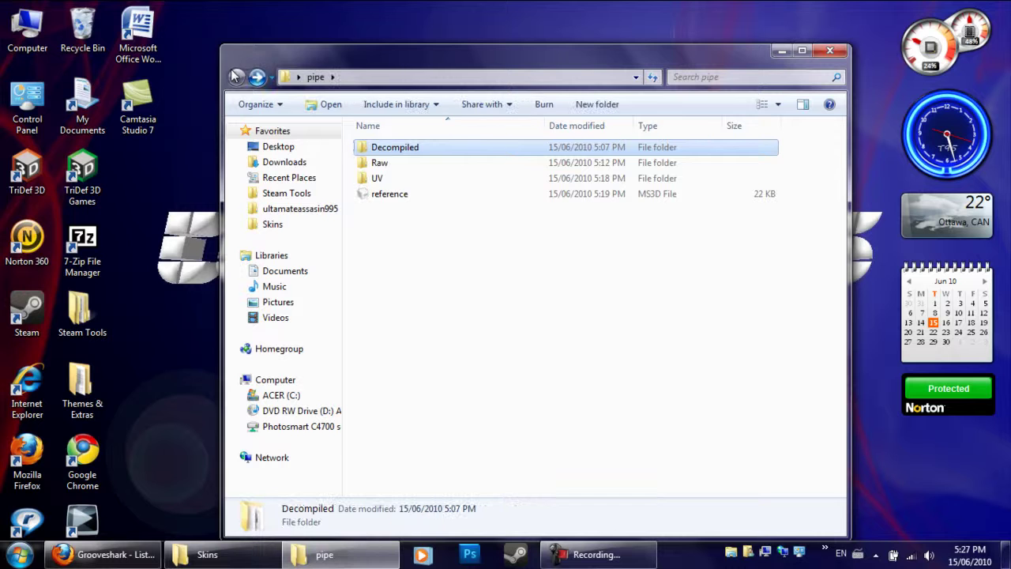
left_click(368, 181)
double_click(368, 182)
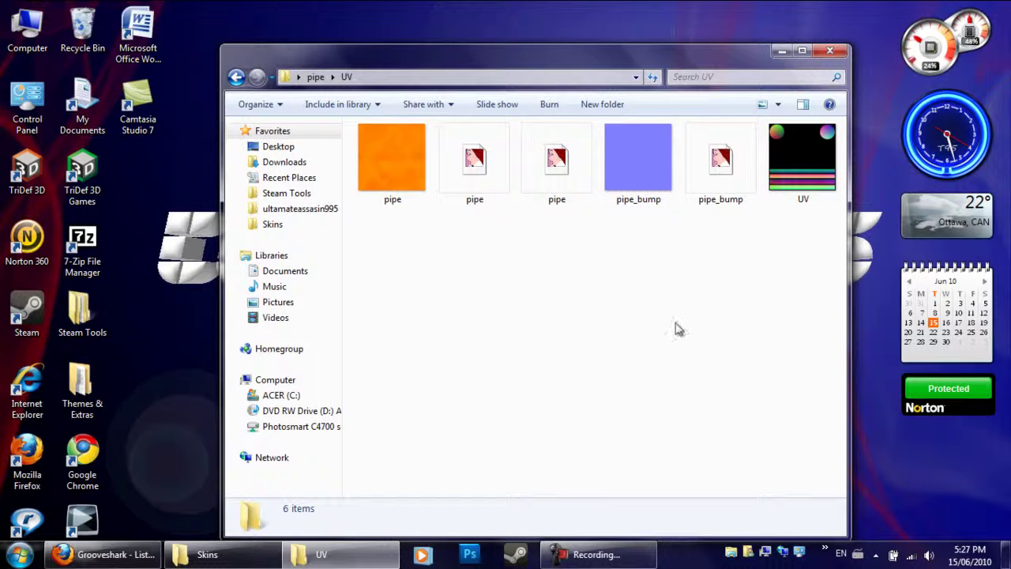
Step: Copy the pipe material, pipe texture and pipe_bump files, then minimize the UV window
left_click(707, 178)
left_click(497, 178, "ctrl")
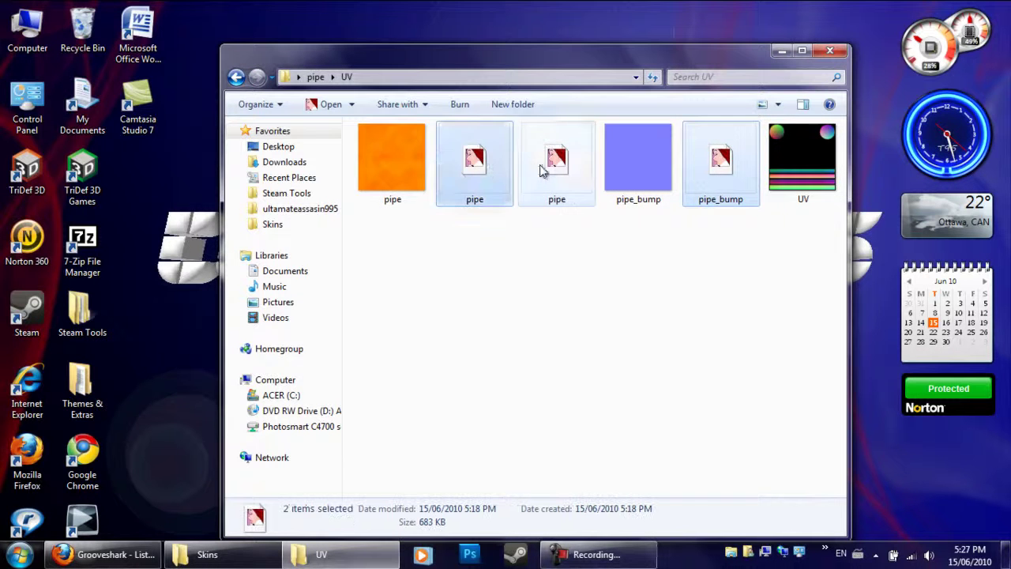
left_click(552, 170, "ctrl")
right_click(553, 180)
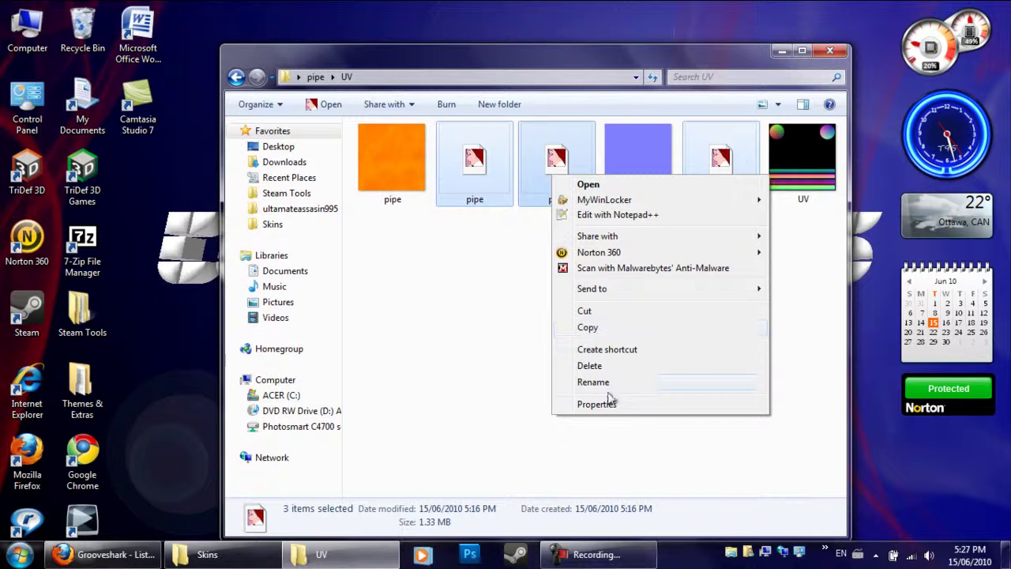
left_click(587, 327)
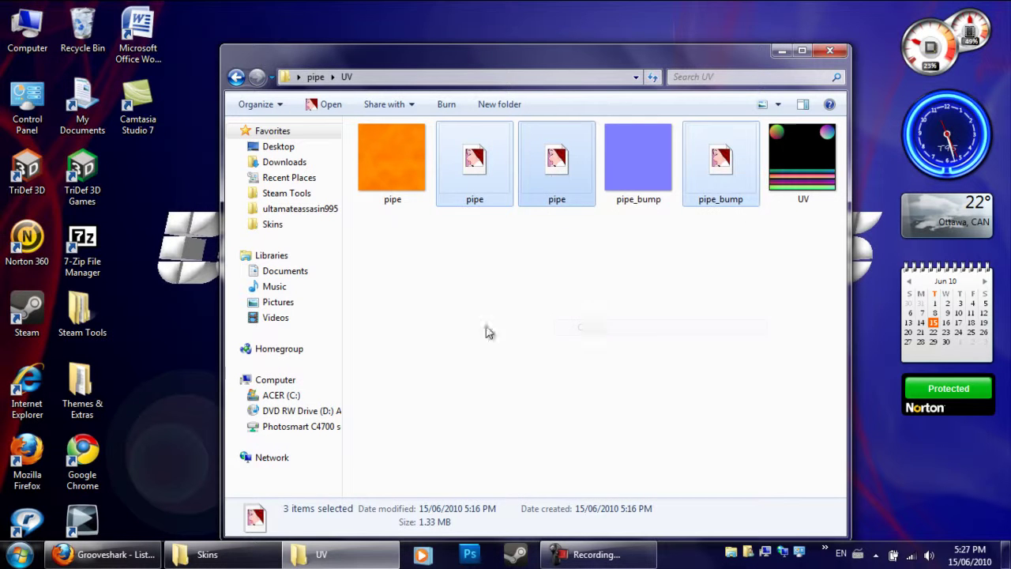
left_click(588, 329)
left_click(781, 51)
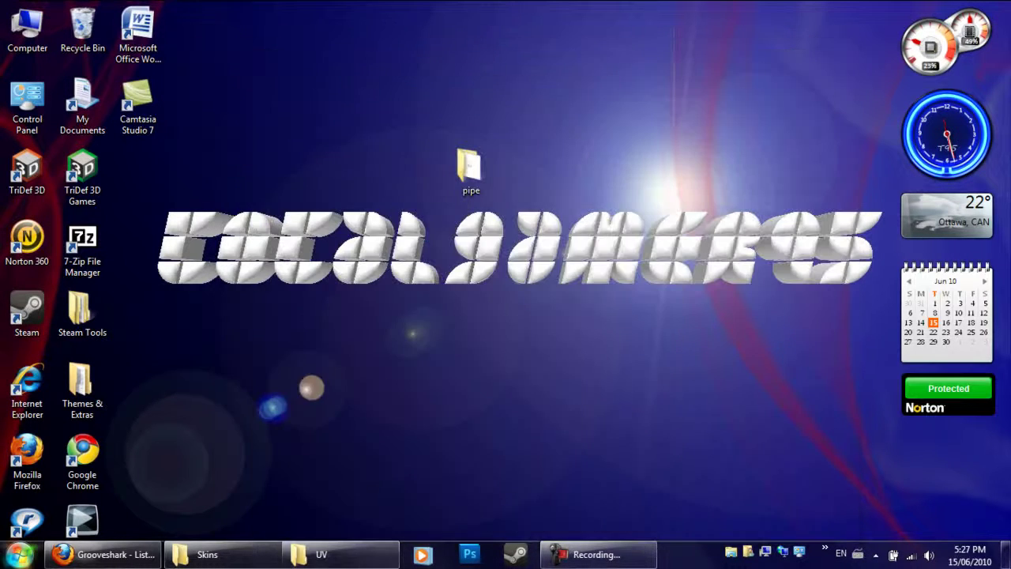
Step: Browse from C: through Program Files (x86)\Steam to cstrike\materials\models\weapons\v_models\pipe
double_click(27, 30)
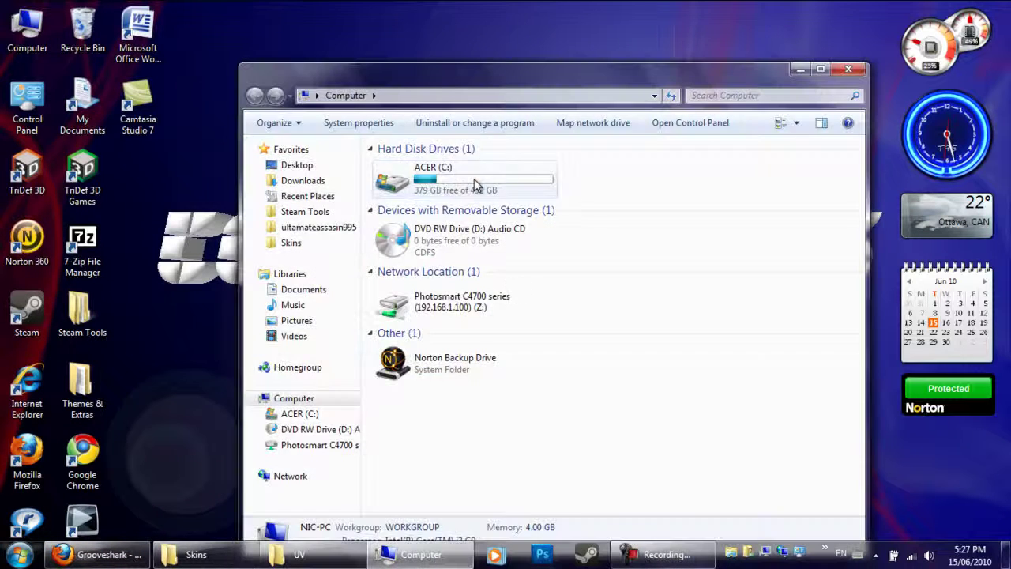
double_click(474, 178)
left_click_drag(425, 79, 409, 25)
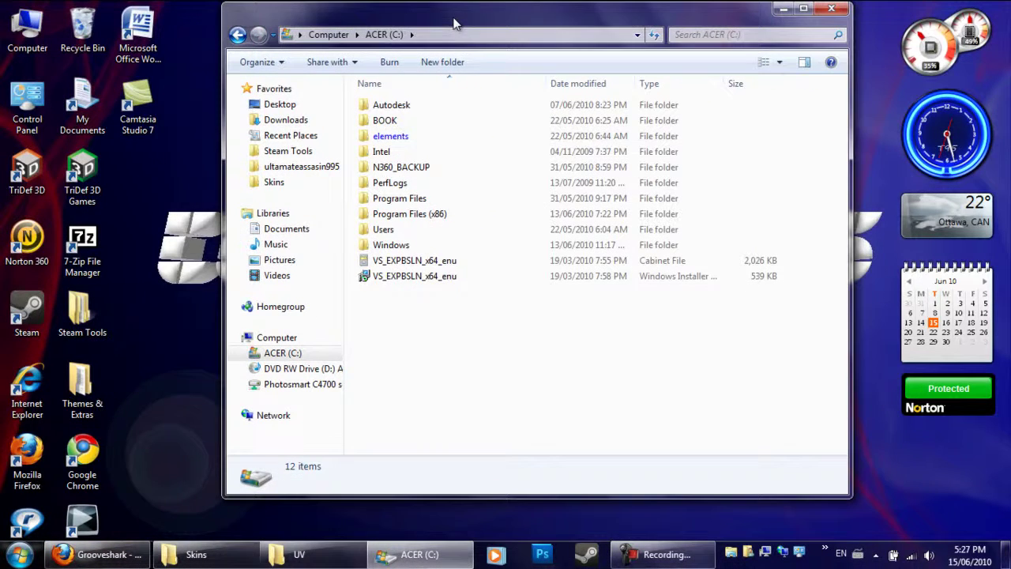
double_click(427, 214)
scroll(456, 348, "down", 16)
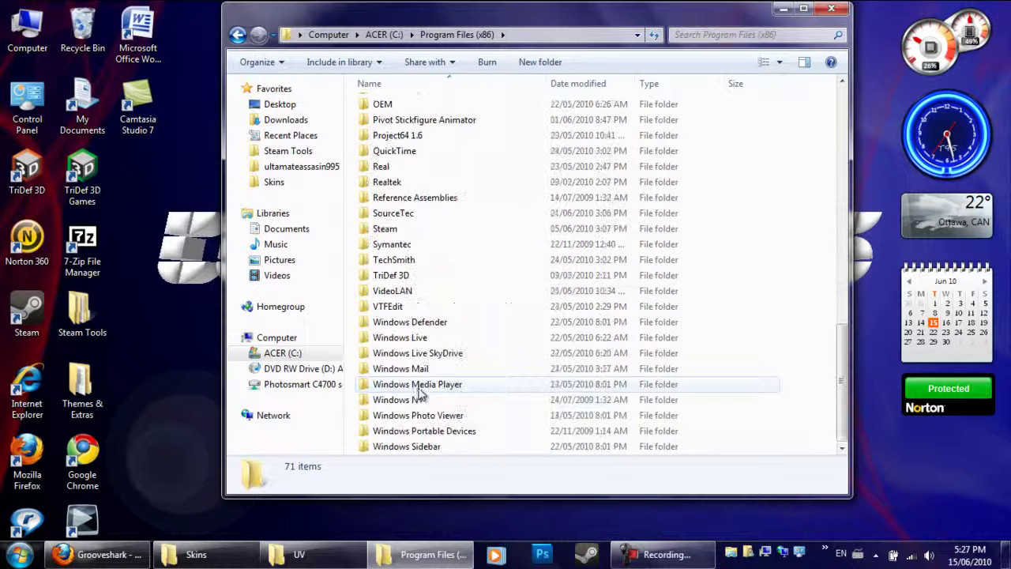
double_click(391, 229)
double_click(392, 276)
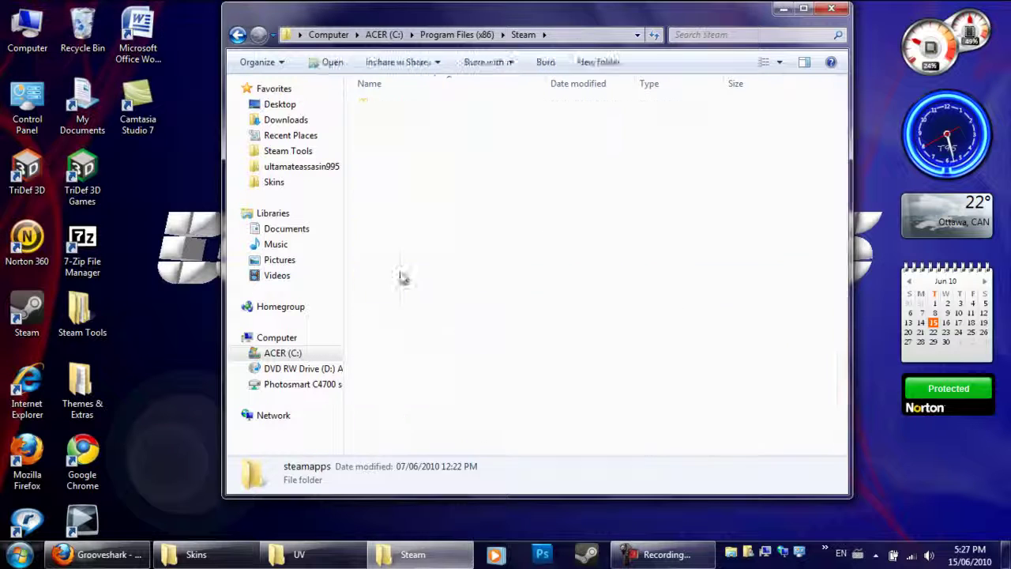
double_click(408, 138)
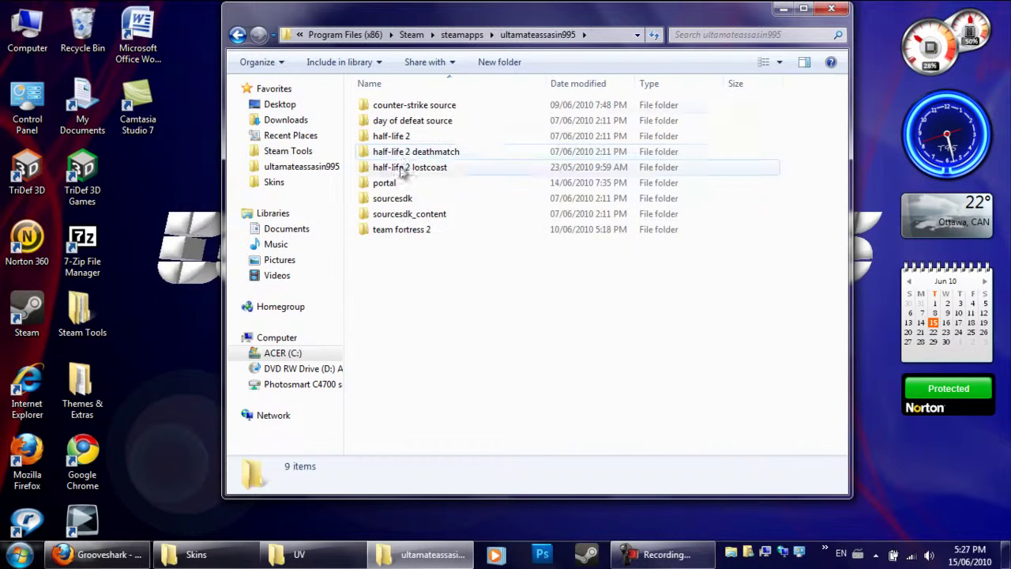
double_click(421, 108)
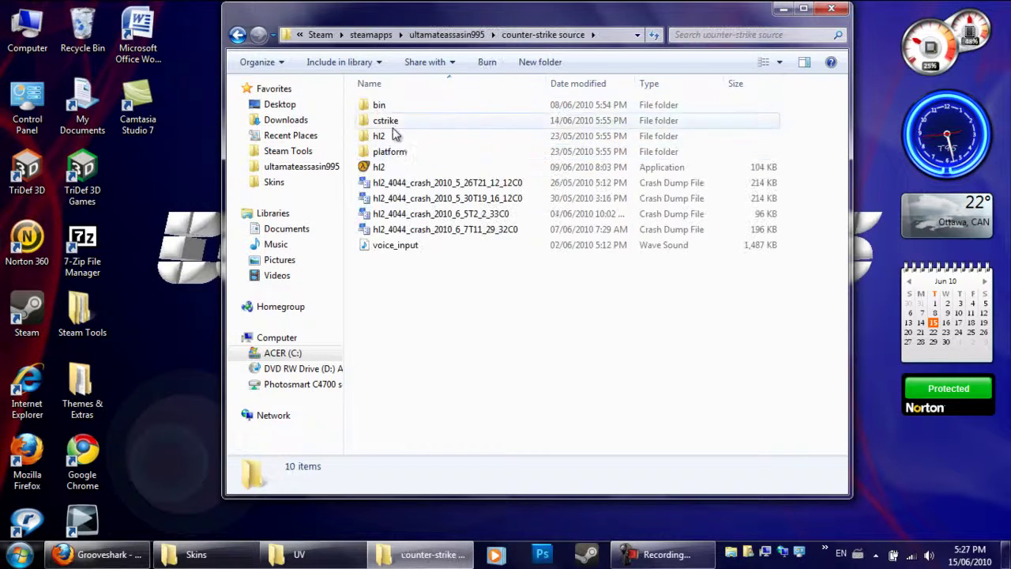
double_click(388, 121)
double_click(389, 198)
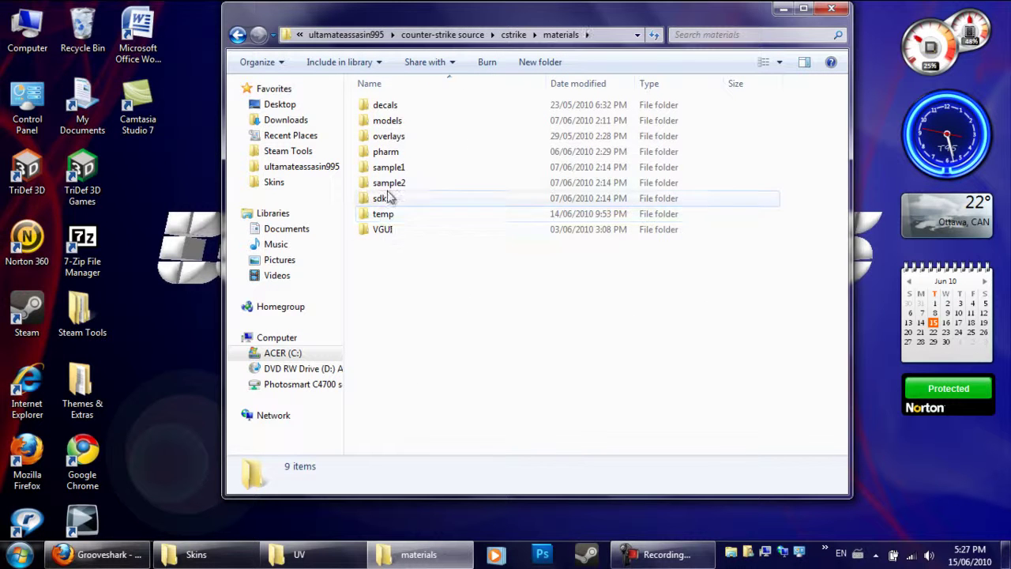
double_click(387, 122)
left_click(394, 137)
double_click(394, 137)
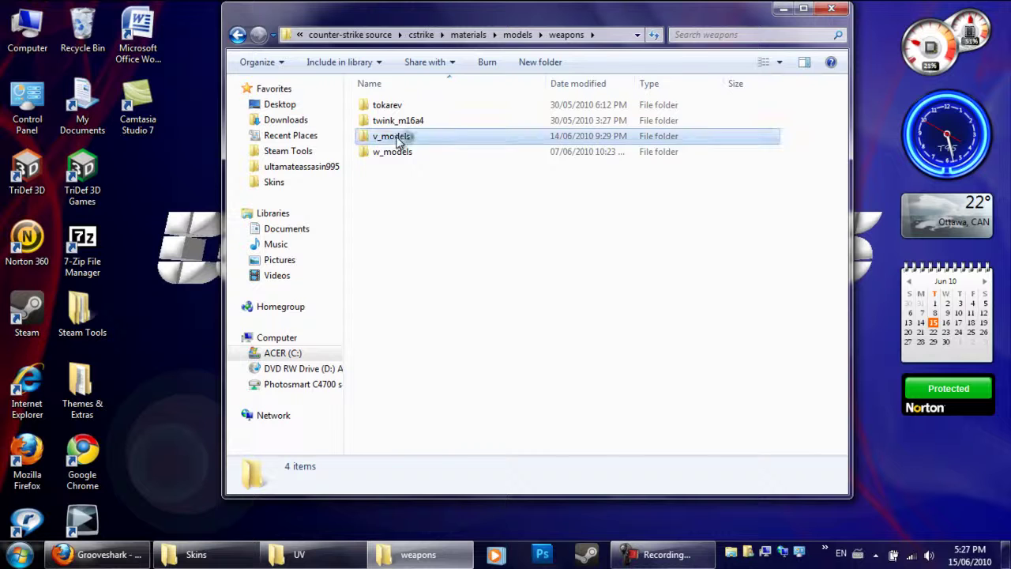
double_click(399, 136)
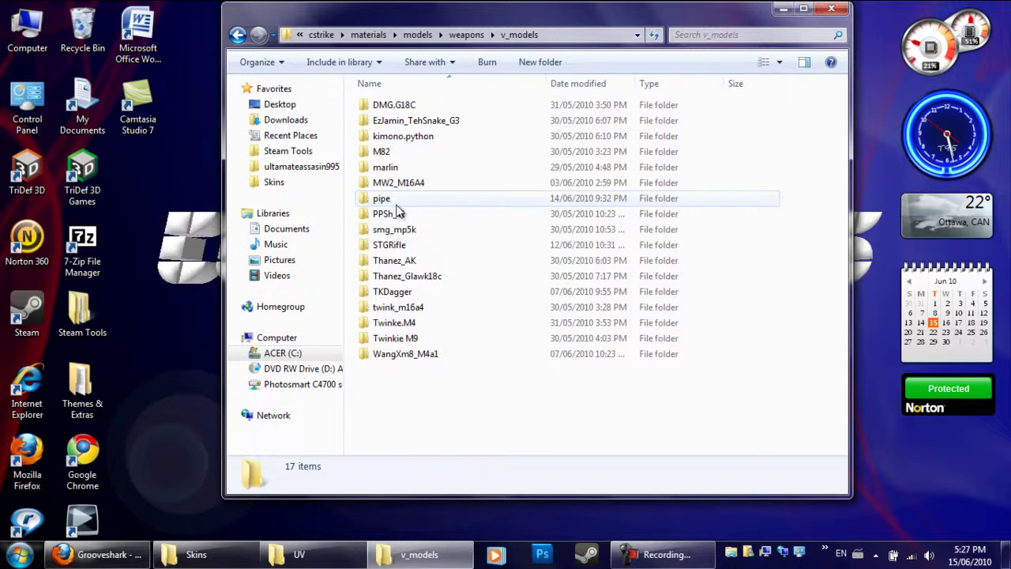
double_click(382, 198)
Step: Delete the three old files in the pipe folder to the Recycle Bin
left_click_drag(409, 225, 362, 95)
key("Delete")
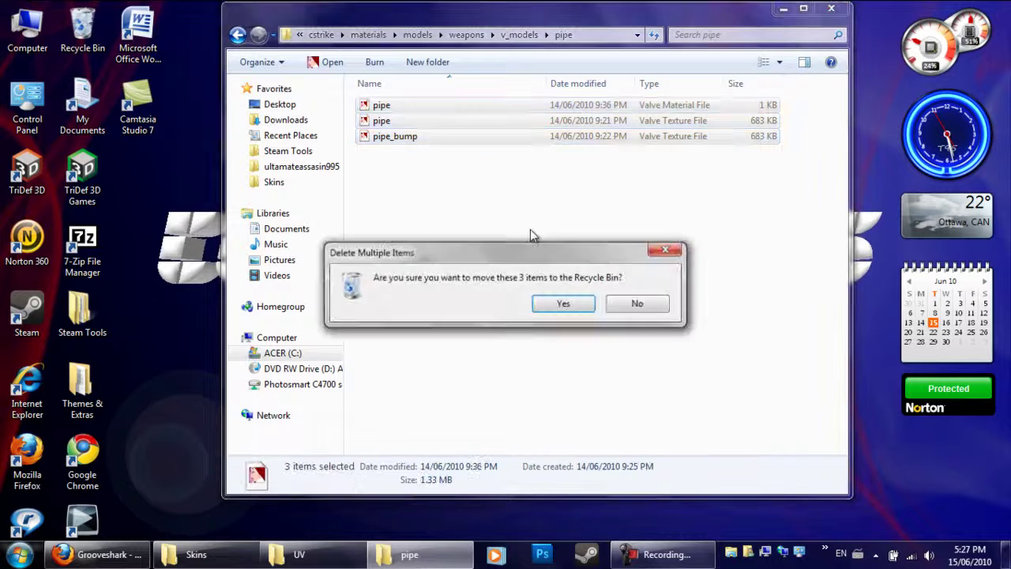
left_click(561, 305)
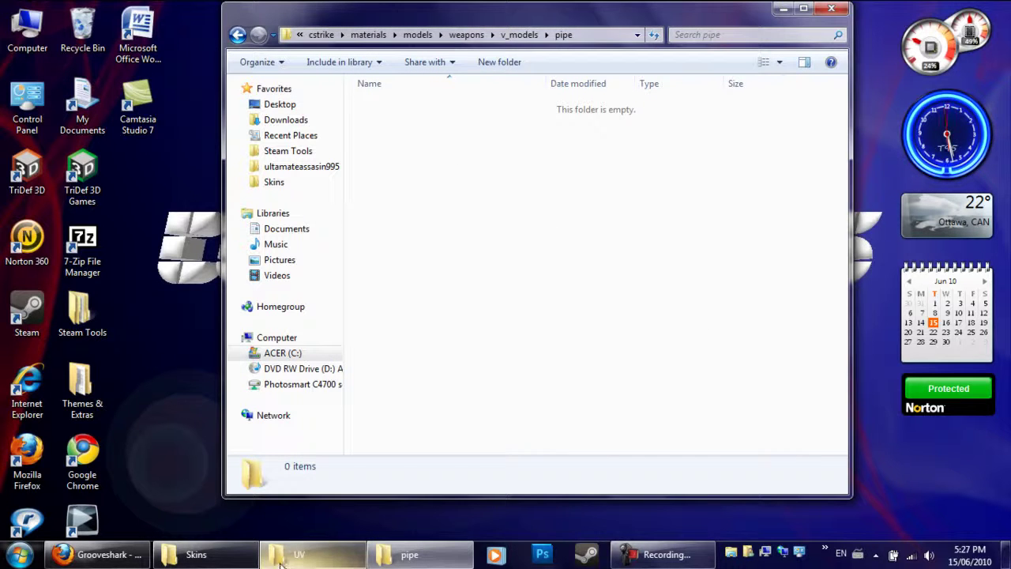
Step: Paste the copied pipe and pipe_bump files into the pipe folder and minimize both windows
mouse_move(267, 561)
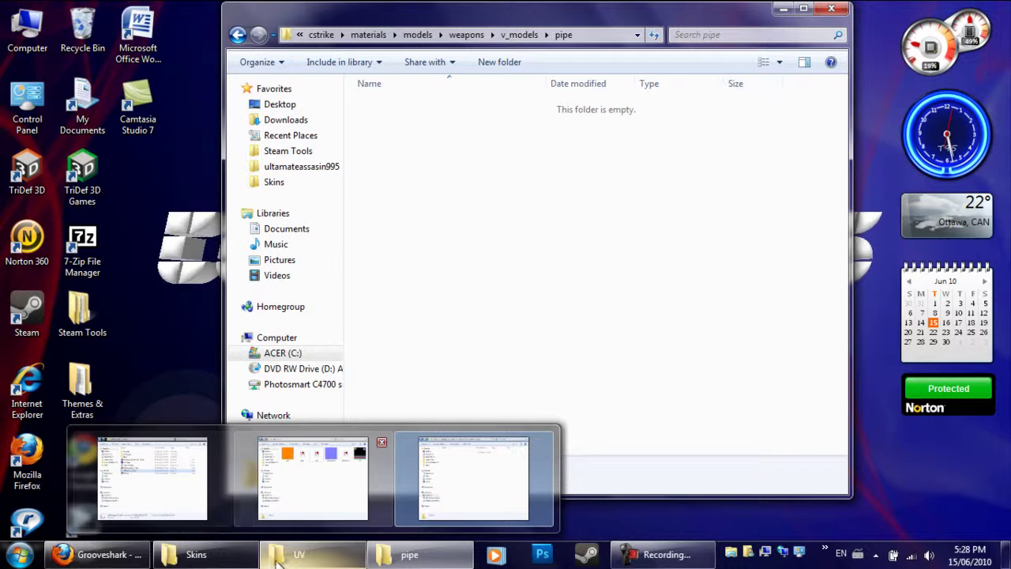
left_click(303, 565)
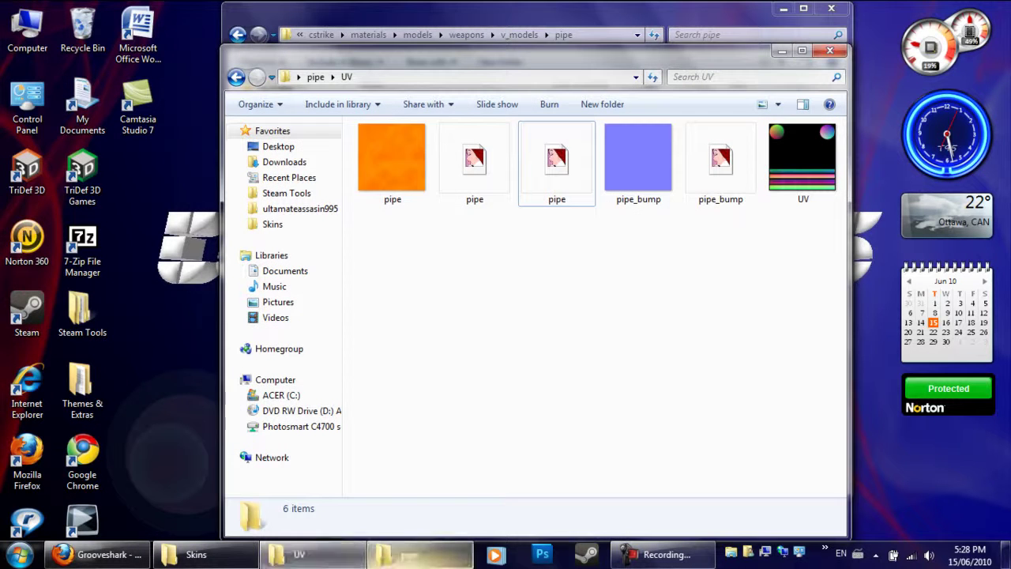
left_click(466, 561)
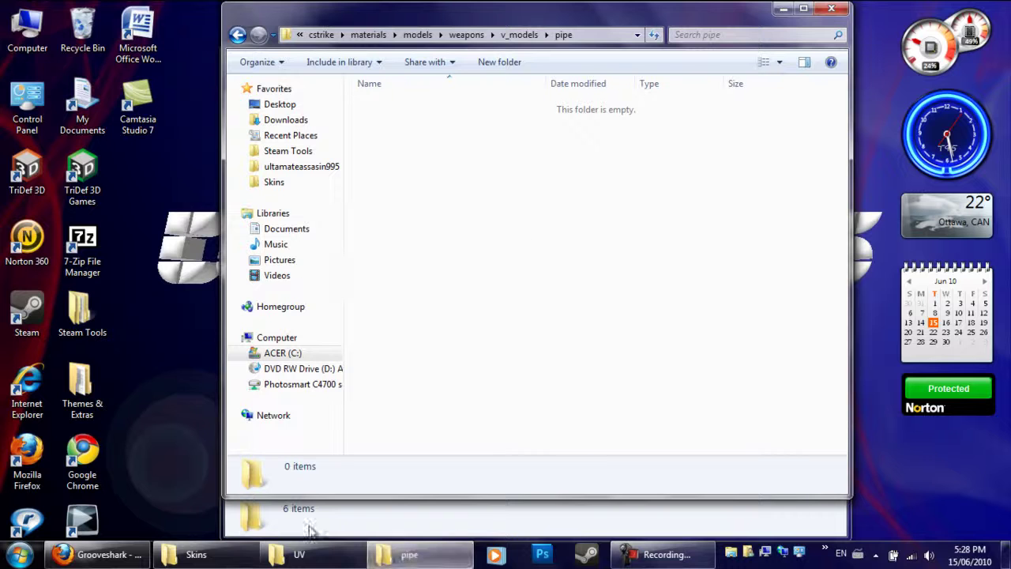
right_click(466, 218)
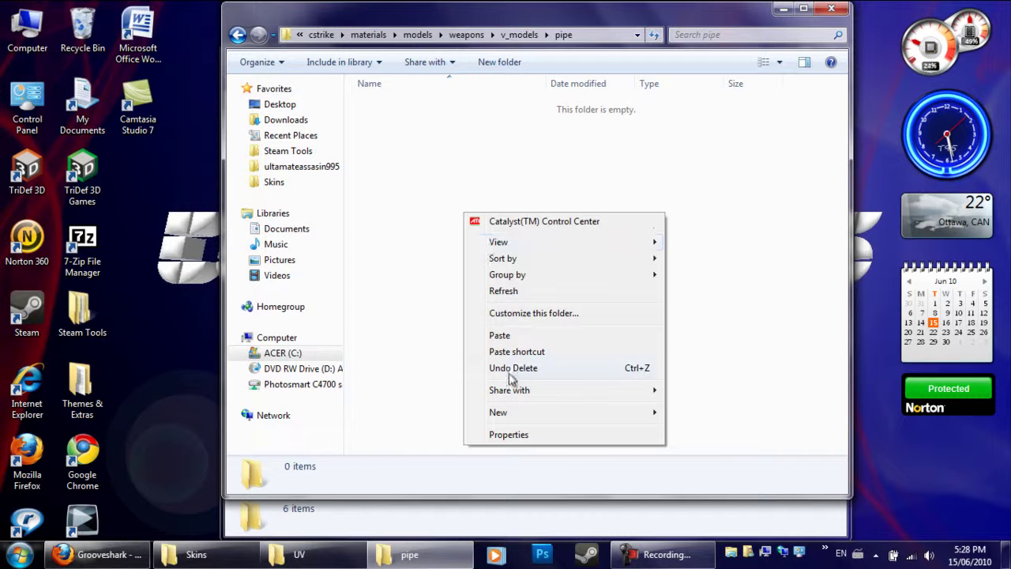
left_click(509, 340)
left_click(479, 287)
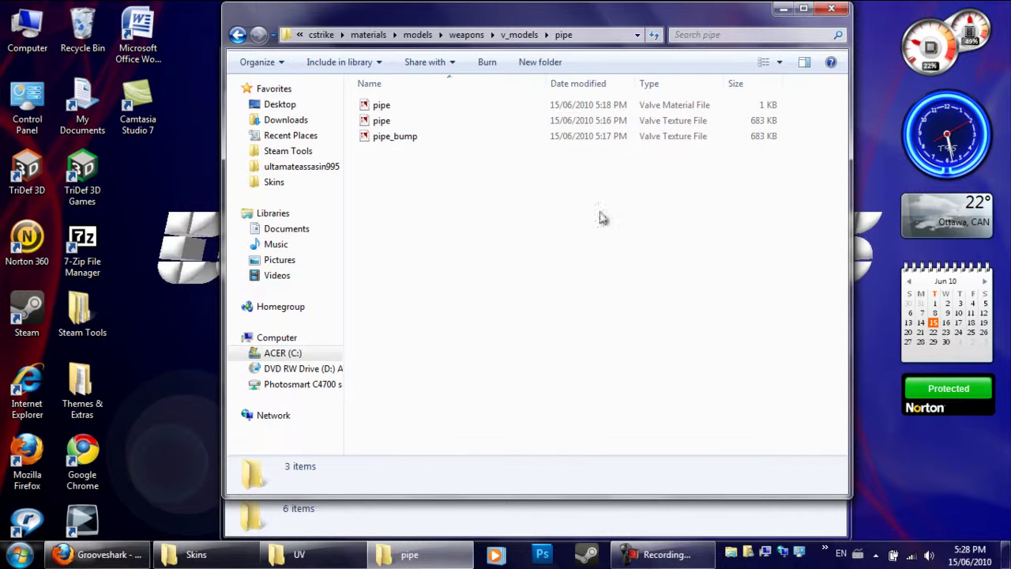
left_click(784, 12)
left_click(786, 55)
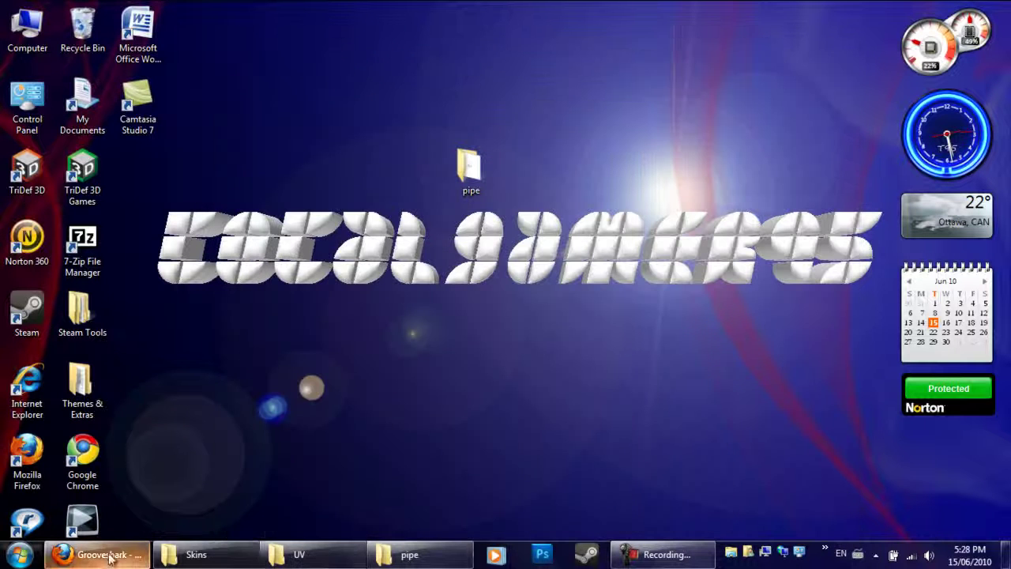
Step: Launch GUIStudioMDL from the Skins folder, allowing it to run and dismissing the tools-path error
left_click(204, 557)
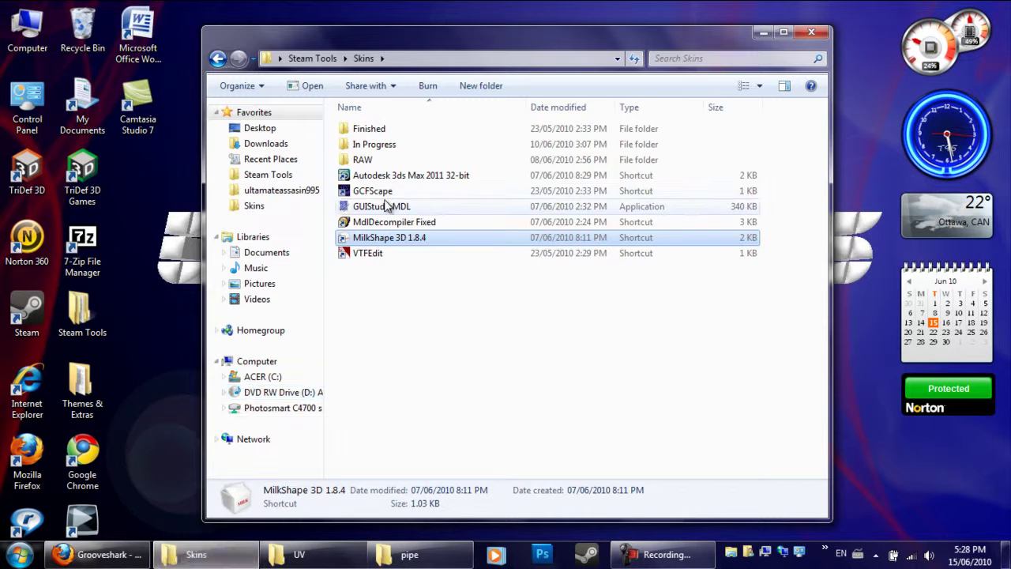
double_click(386, 206)
left_click(540, 310)
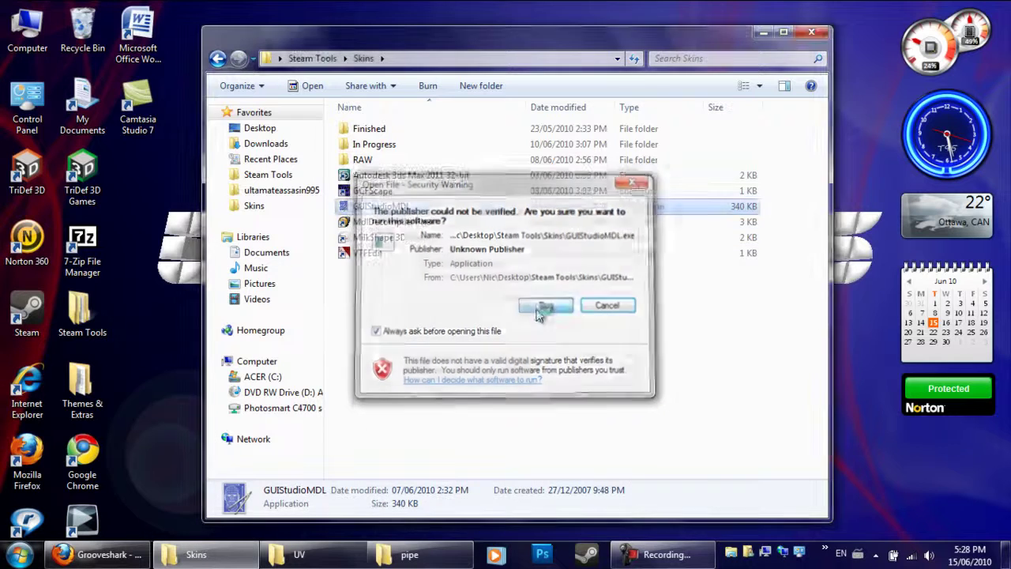
left_click(660, 342)
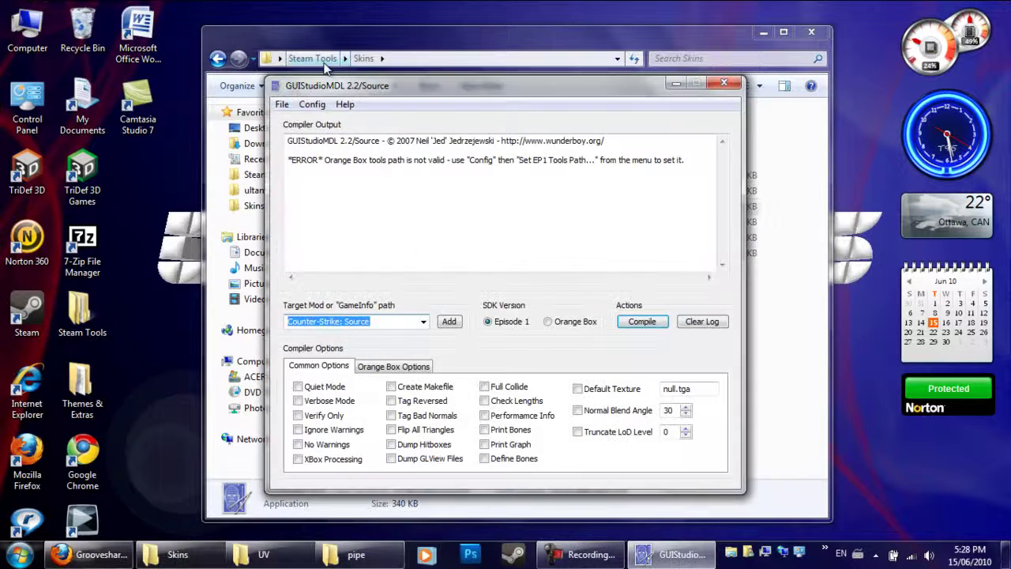
Step: Open the EP1 SDK tools folder browser from the configuration options, then dismiss it
left_click(312, 105)
left_click(357, 121)
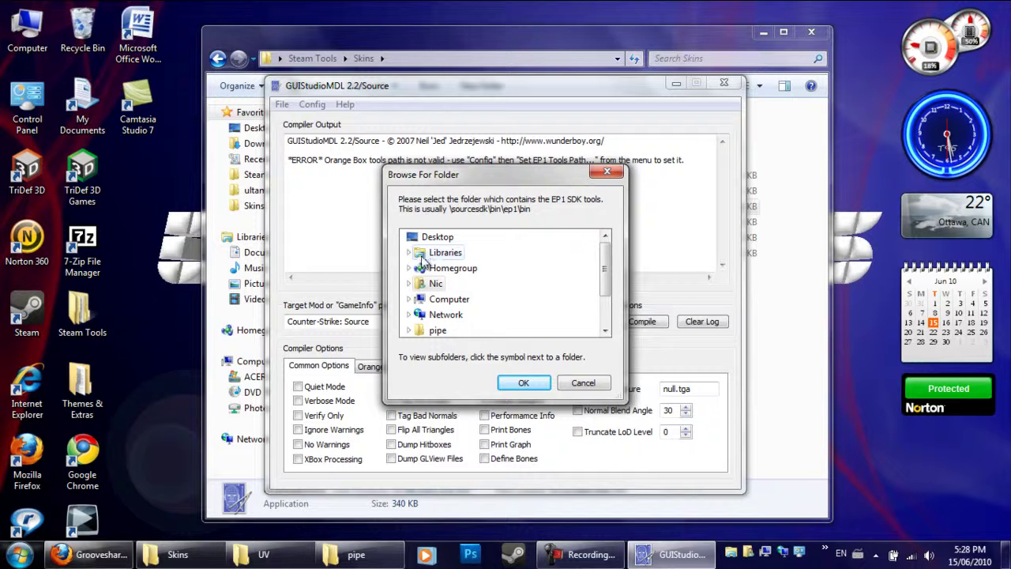
mouse_move(602, 274)
left_mouse_down()
mouse_move(604, 305)
mouse_move(604, 256)
left_mouse_up()
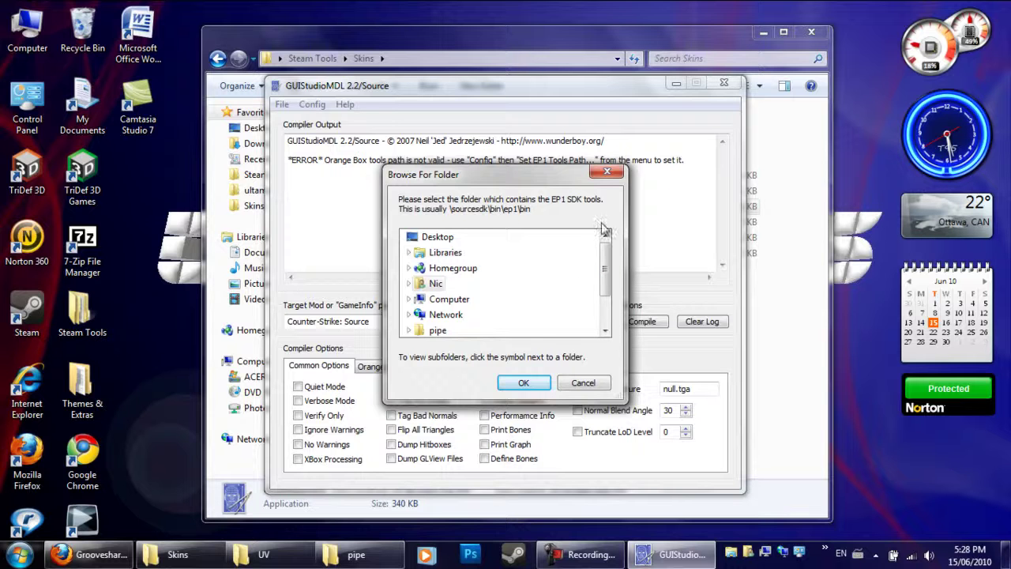
left_click(608, 173)
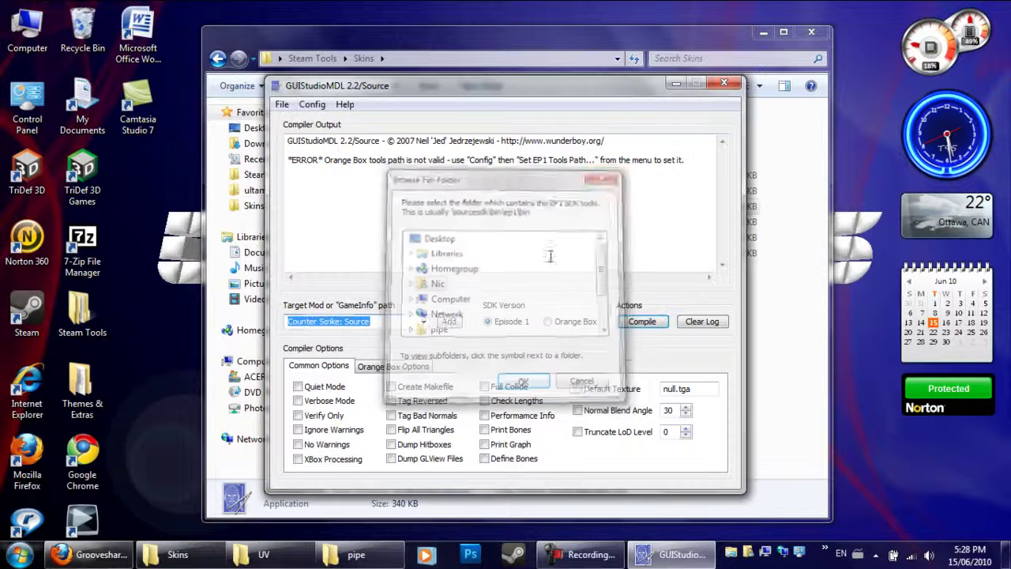
Step: Load pipe\Decompiled\mdldecompiler.qc into GUIStudioMDL
left_click(282, 105)
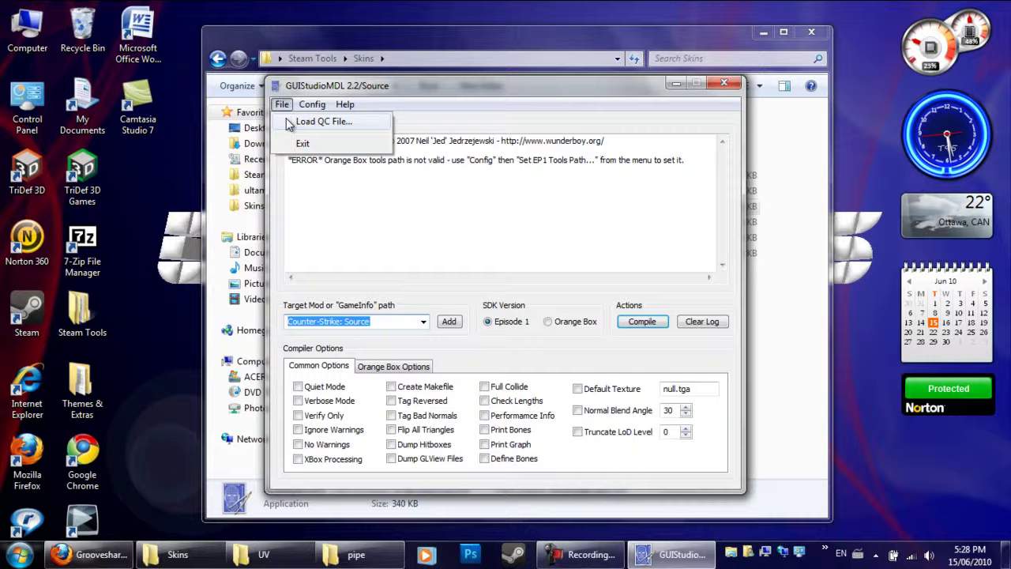
left_click(320, 121)
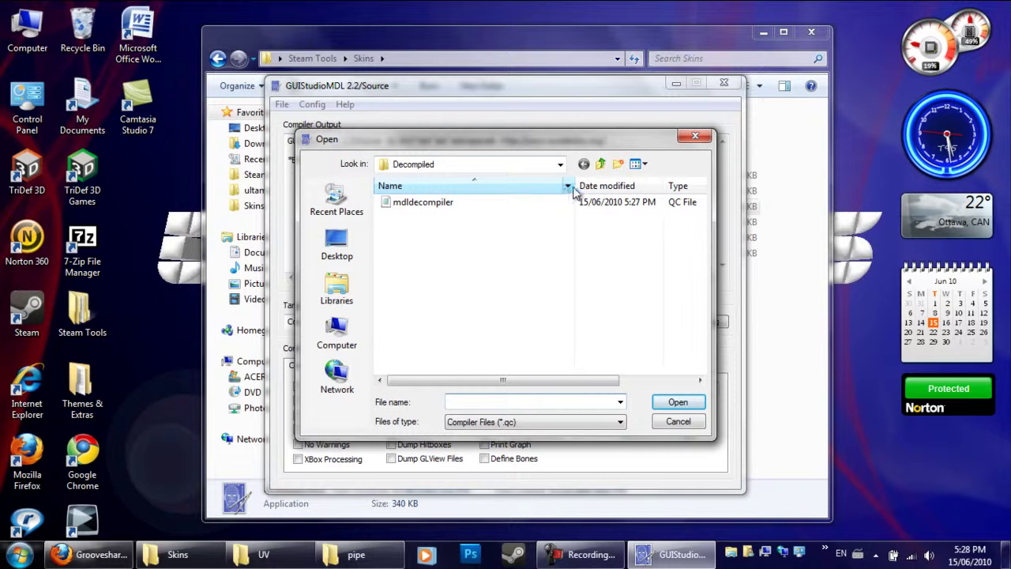
left_click(600, 163)
left_click(600, 164)
double_click(572, 294)
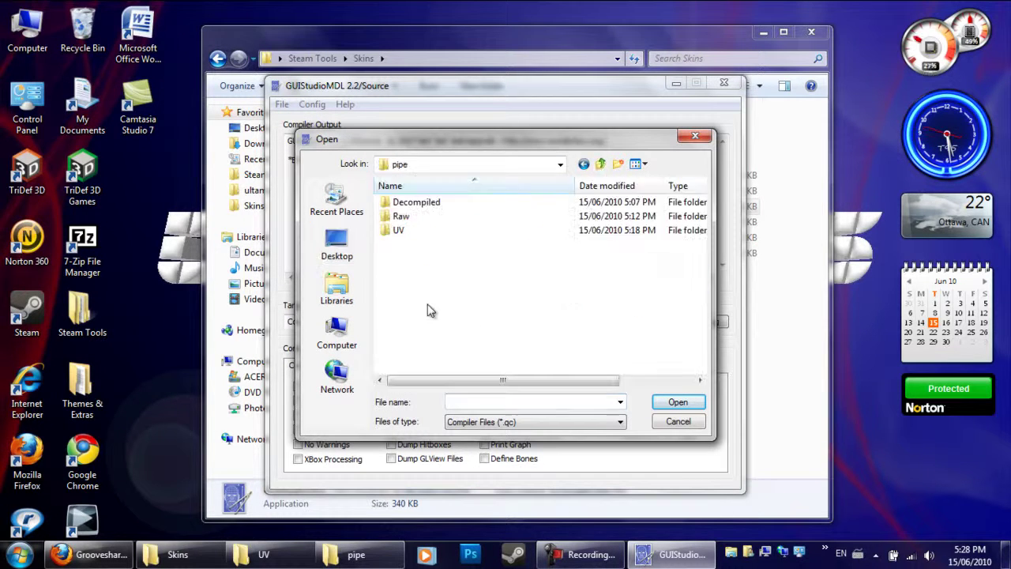
double_click(416, 203)
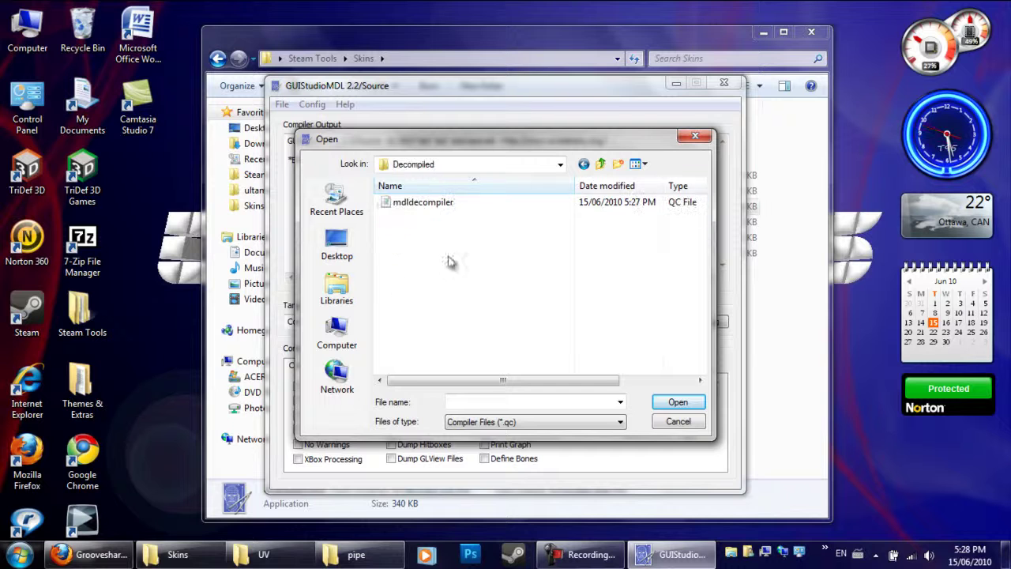
double_click(423, 203)
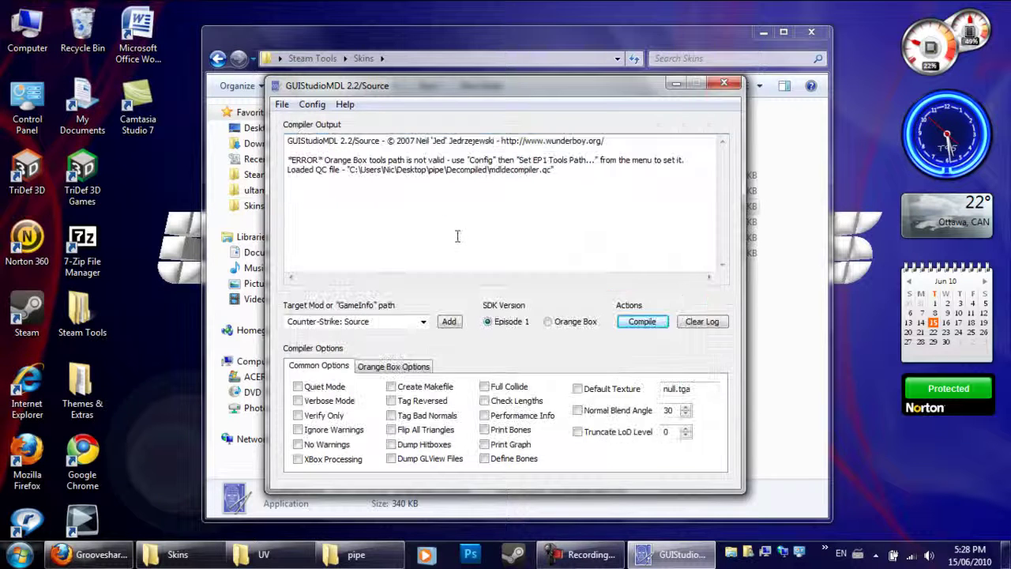
Step: Compile the QC, confirm the log reads Completed, and minimize the compiler
left_click(642, 322)
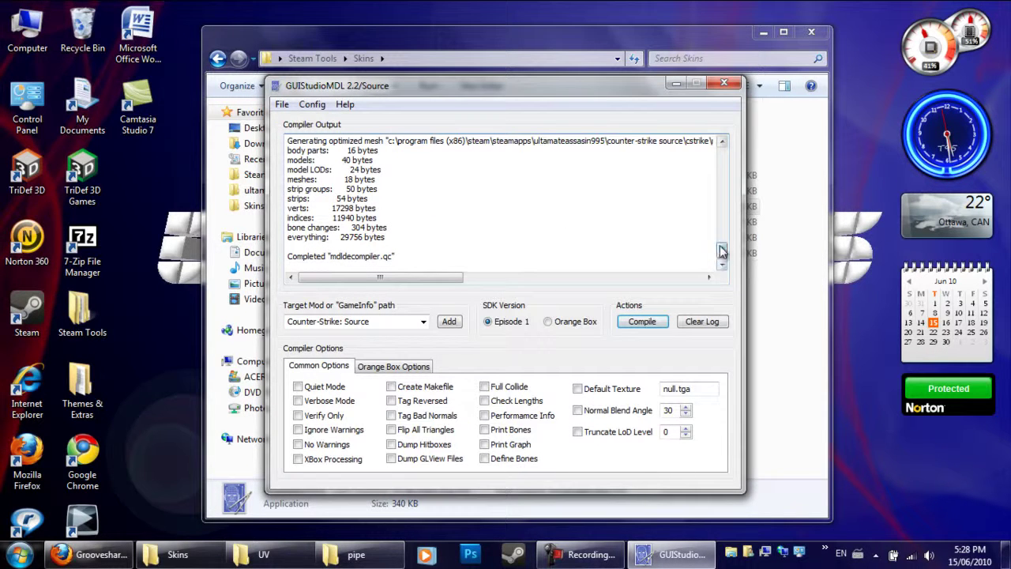
left_click_drag(722, 253, 735, 285)
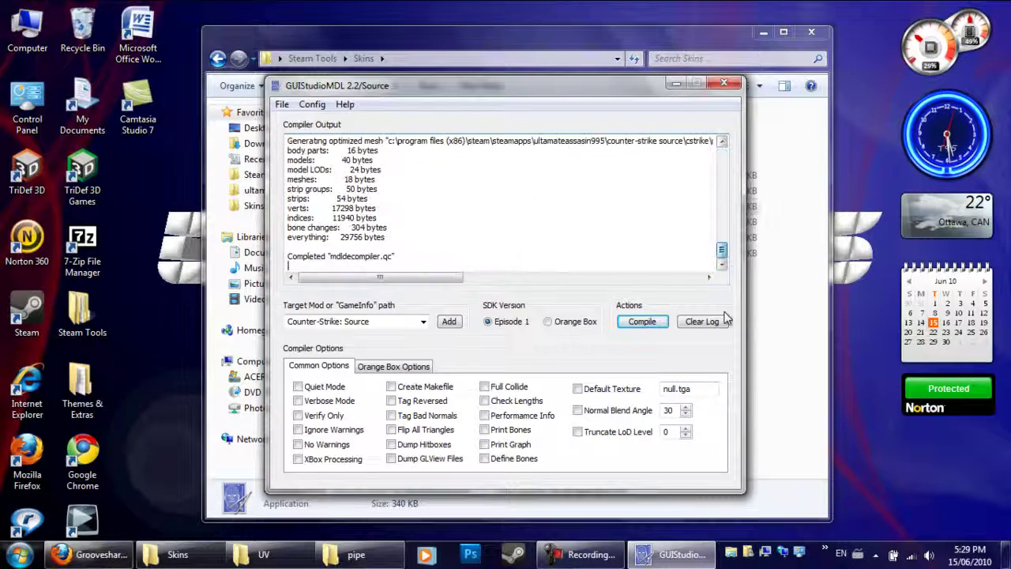
left_click(674, 83)
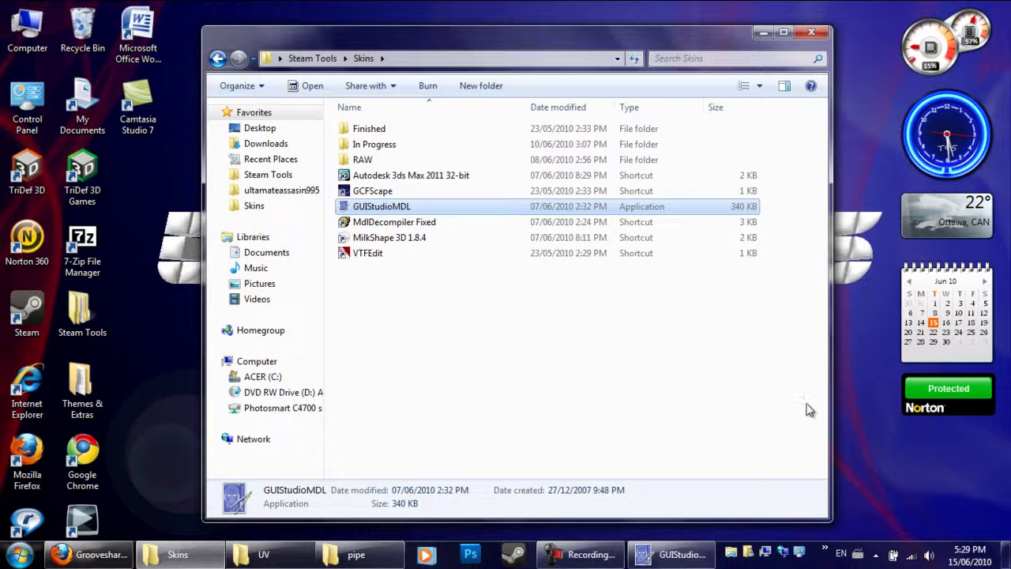
Step: Launch Source SDK from the Steam tray icon's menu
left_click(876, 556)
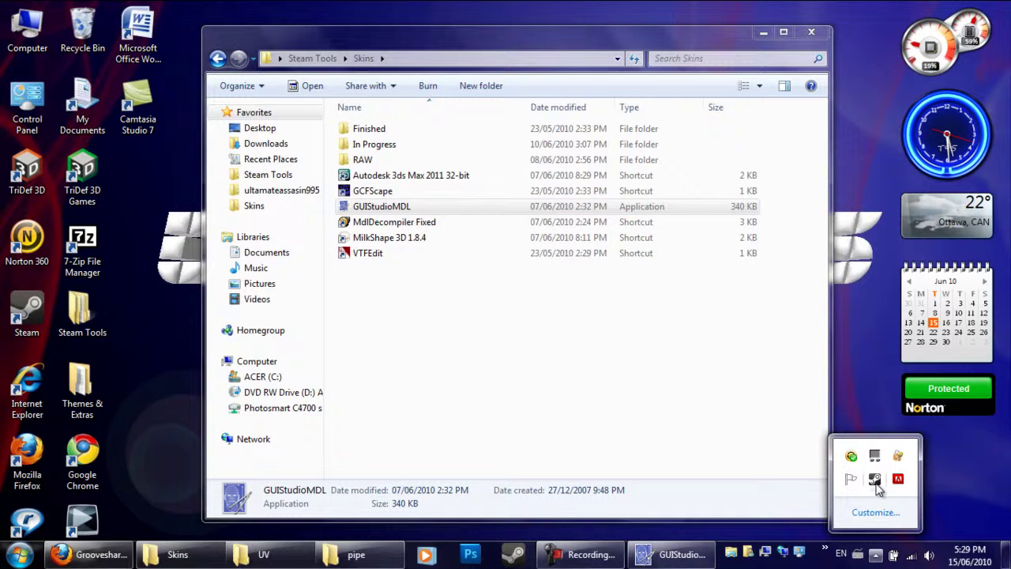
right_click(875, 478)
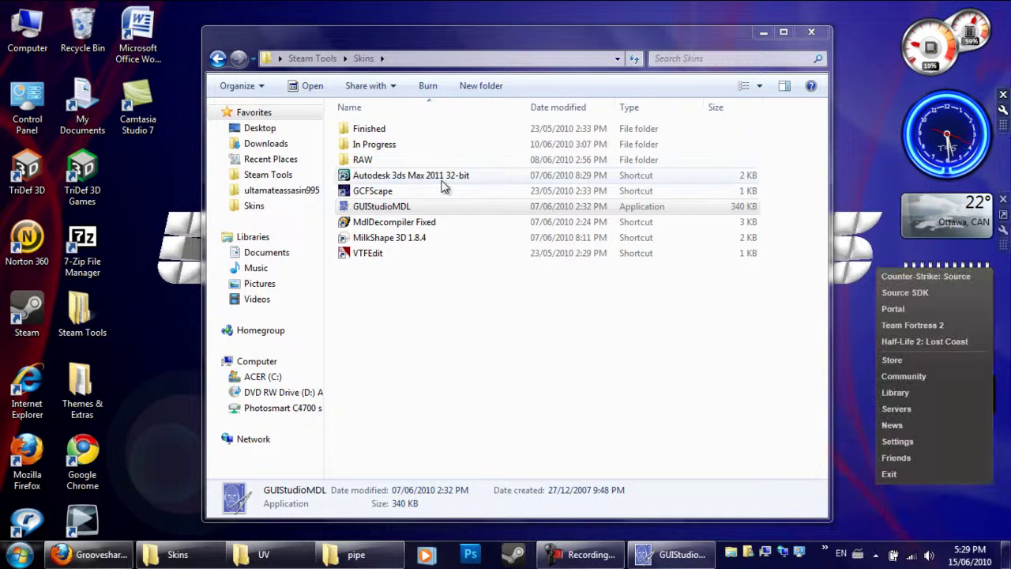
left_click(897, 292)
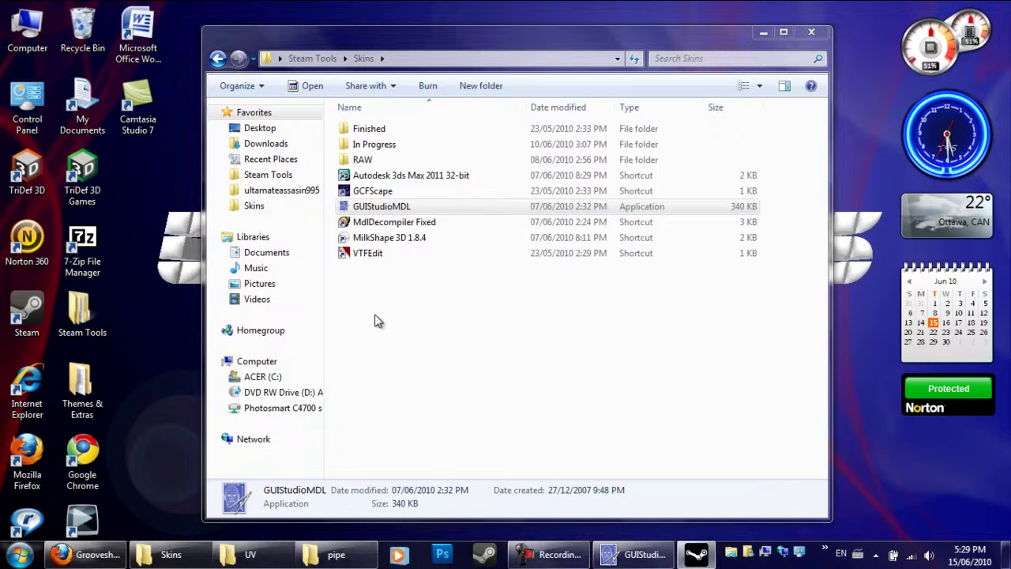
Step: Start Model Viewer from the SDK applications and begin loading a model
left_click(432, 175)
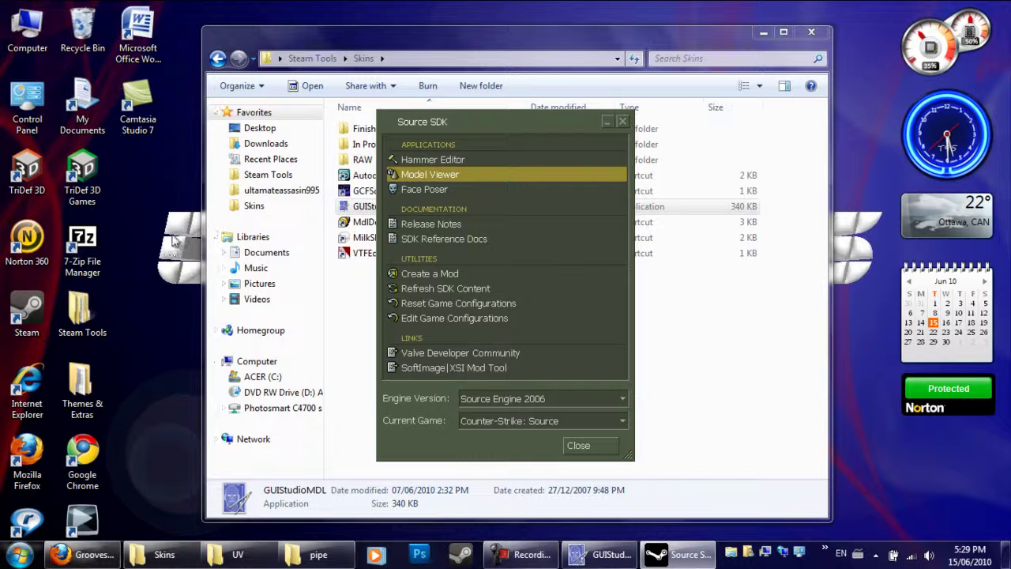
double_click(411, 174)
left_click(32, 48)
left_click(49, 62)
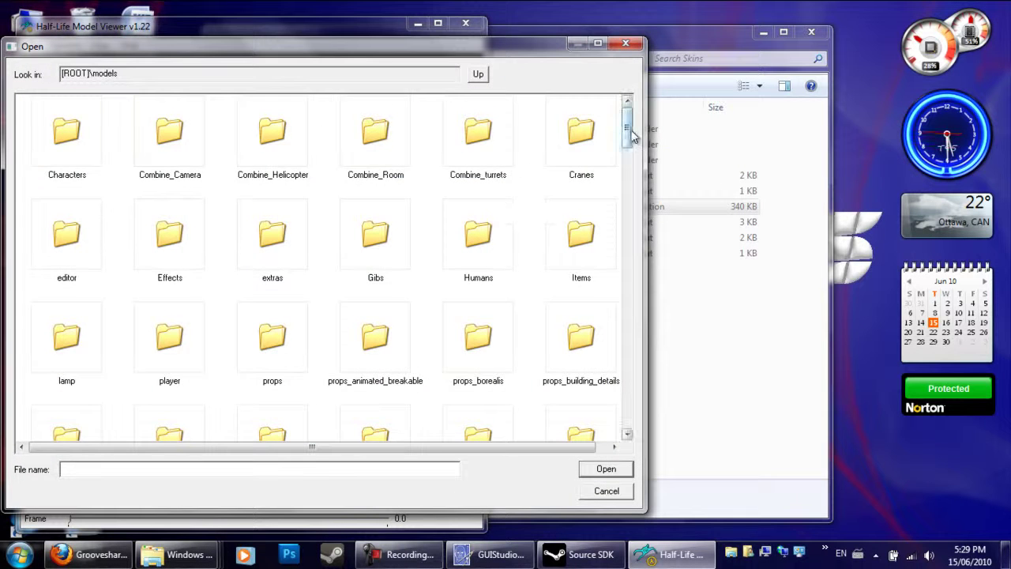
Step: Open models\weapons\v_knife_t.mdl in the viewer
left_click_drag(632, 137, 630, 185)
double_click(591, 304)
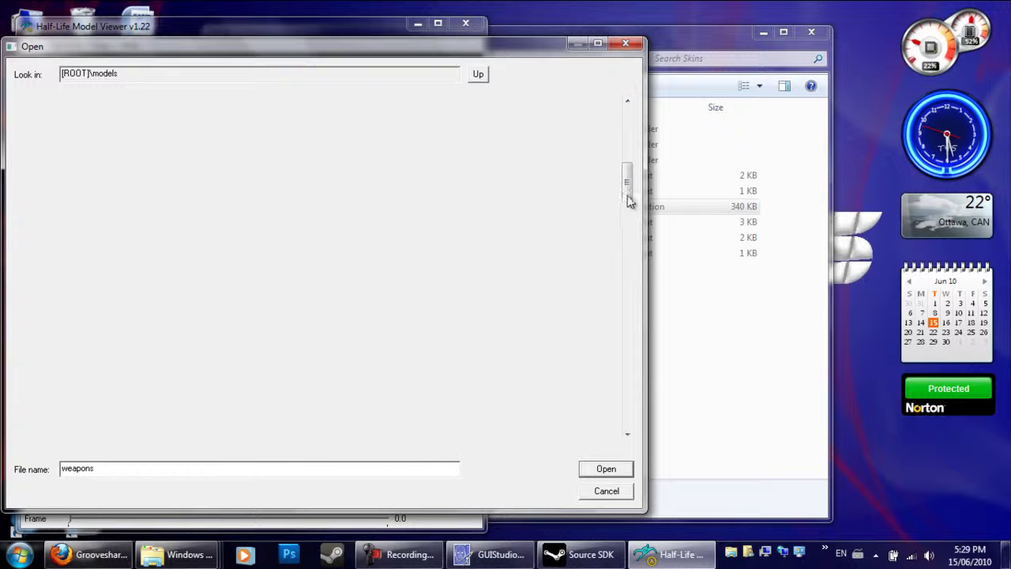
scroll(630, 190, "up", 2)
double_click(583, 154)
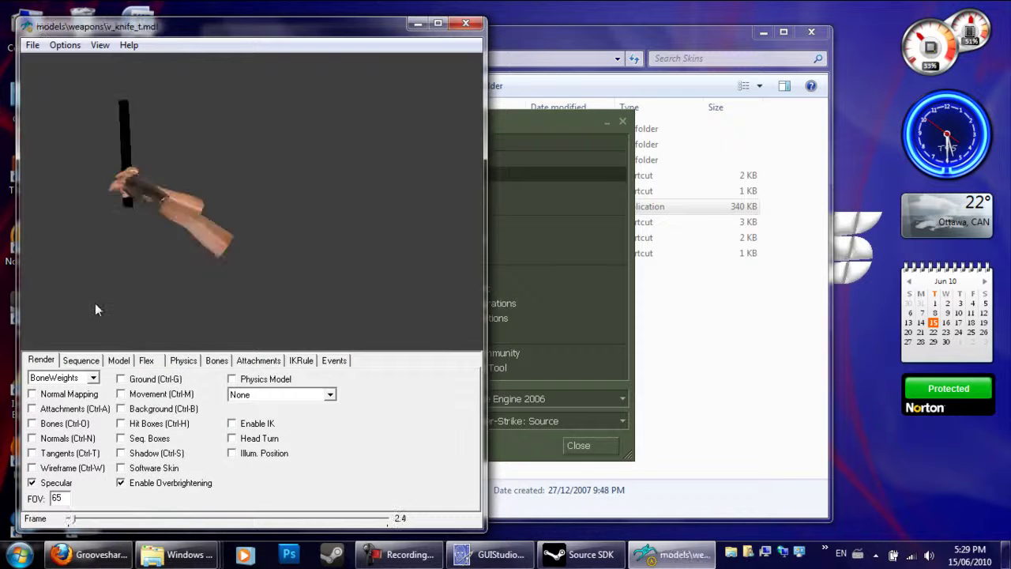
Step: Rotate to the hands, play the 'draw' sequence, then close the viewer
left_click_drag(164, 297, 229, 197)
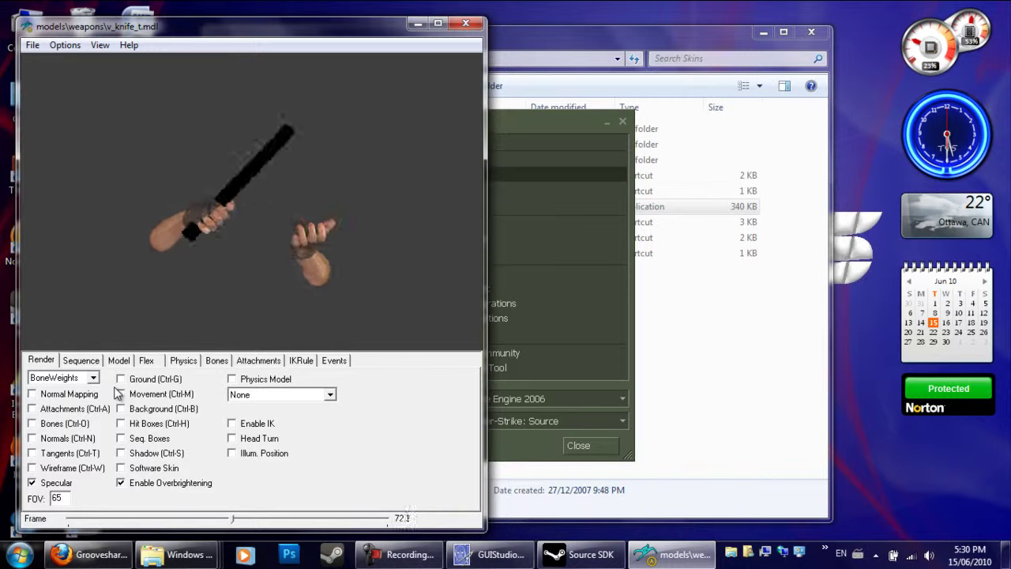
left_click(81, 360)
left_click(167, 379)
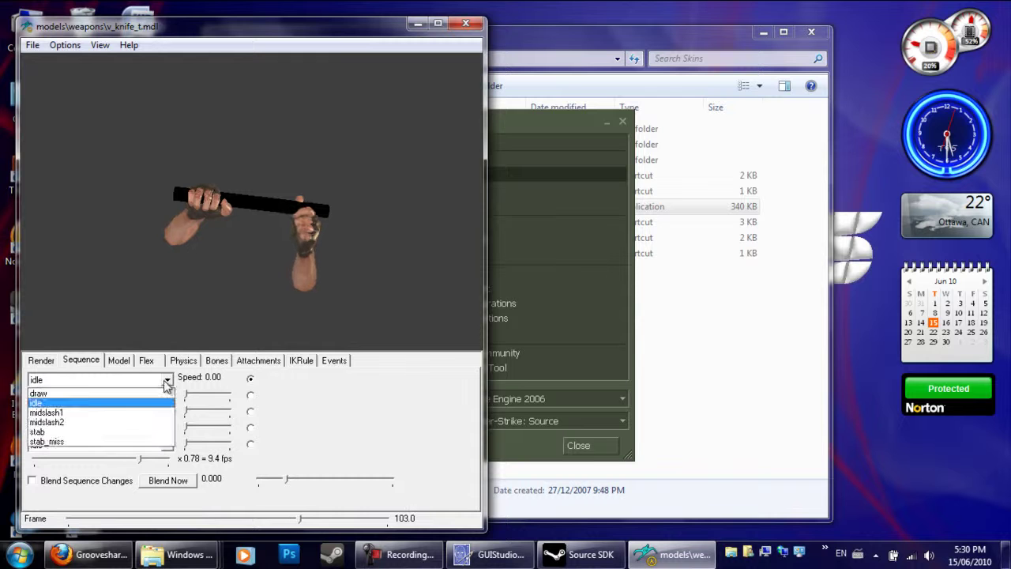
left_click(92, 395)
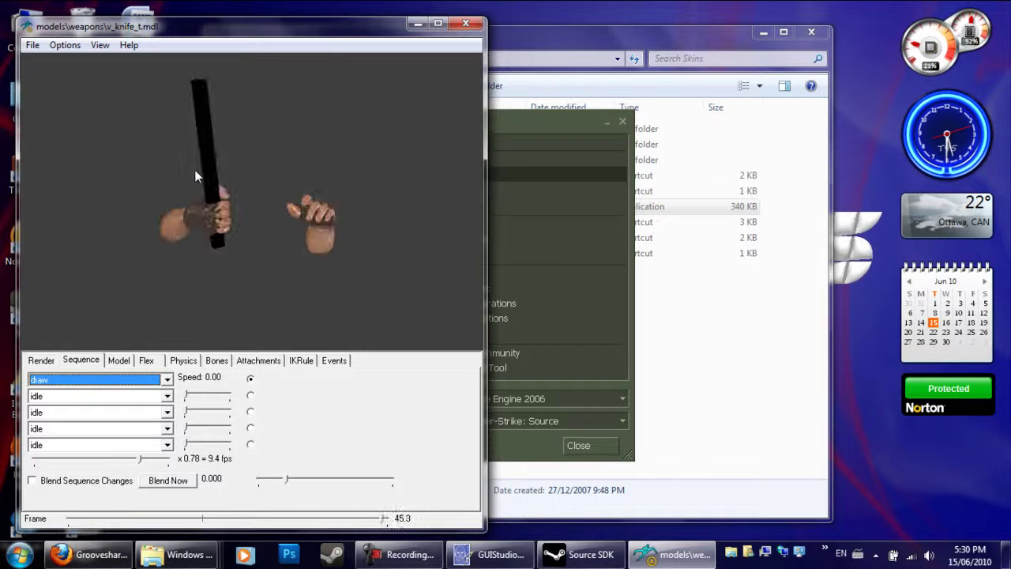
left_click(466, 26)
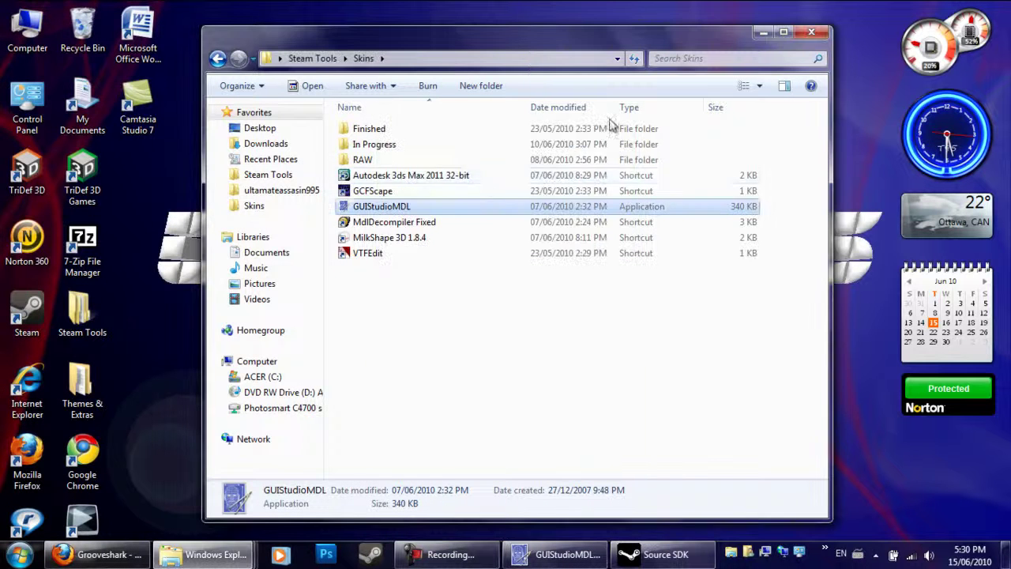